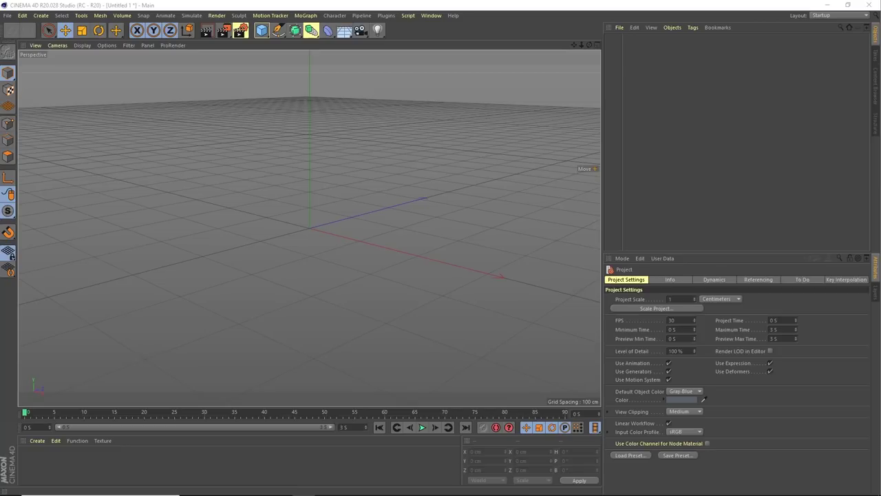
- Add a MoText object showing the default word 'Text' from the MoGraph menu
alt+drag(313, 245, 319, 160)
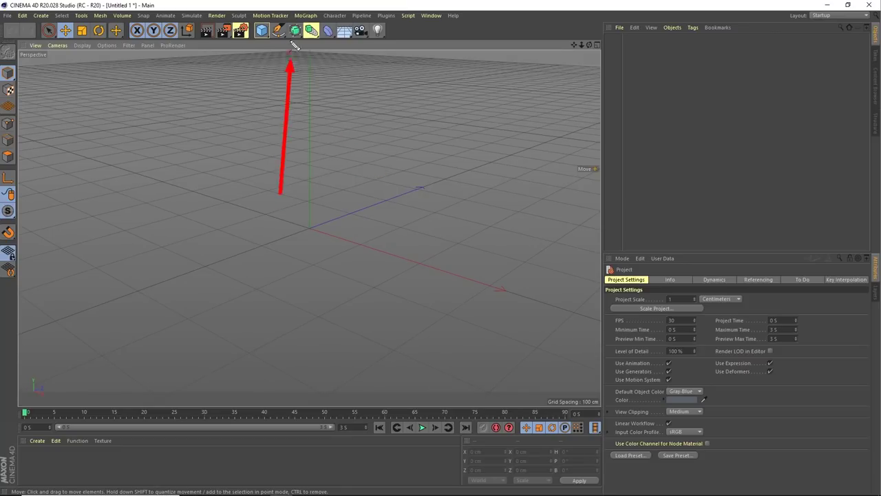
click(278, 30)
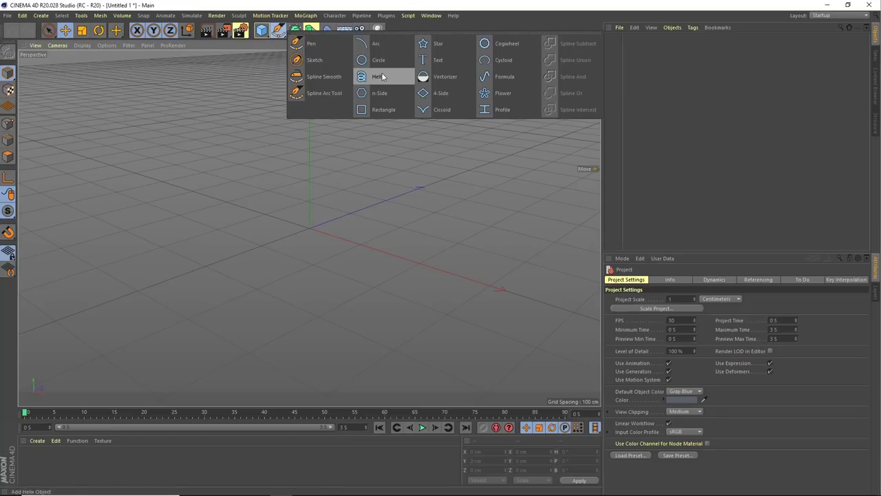
click(369, 177)
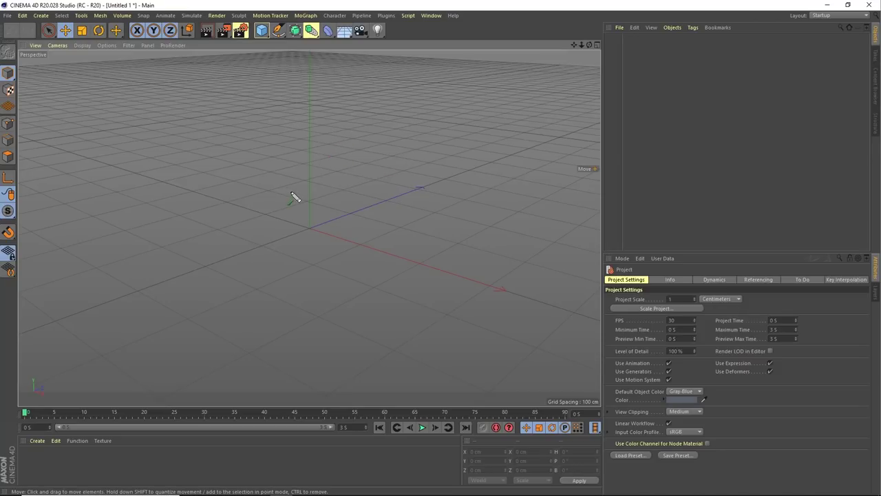
click(307, 18)
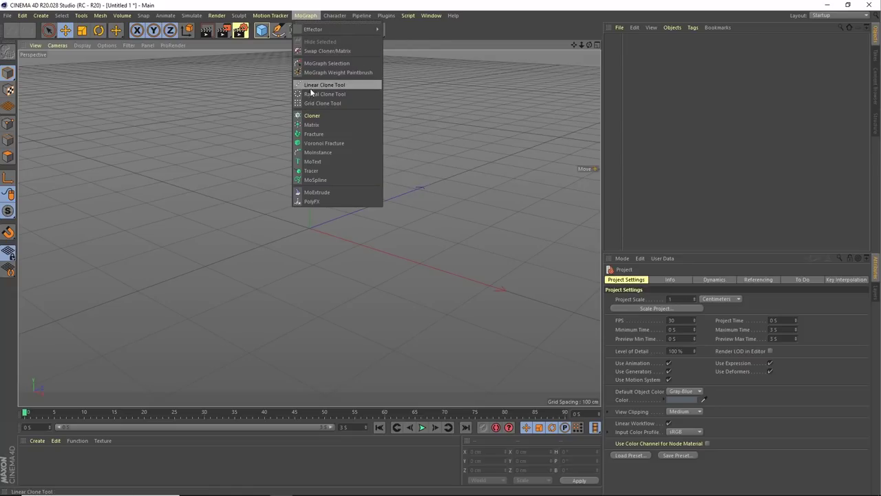
click(318, 162)
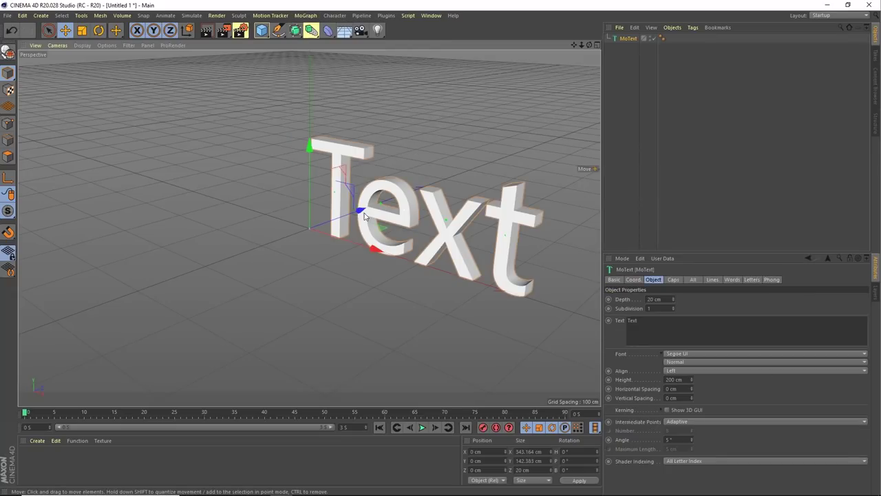
- Switch the viewport to Gouraud Shading (Lines) and orbit to a nearly frontal view of the text
mouse_move(366, 215)
alt+mouse_down()
mouse_move(356, 244)
mouse_move(324, 244)
alt+mouse_up()
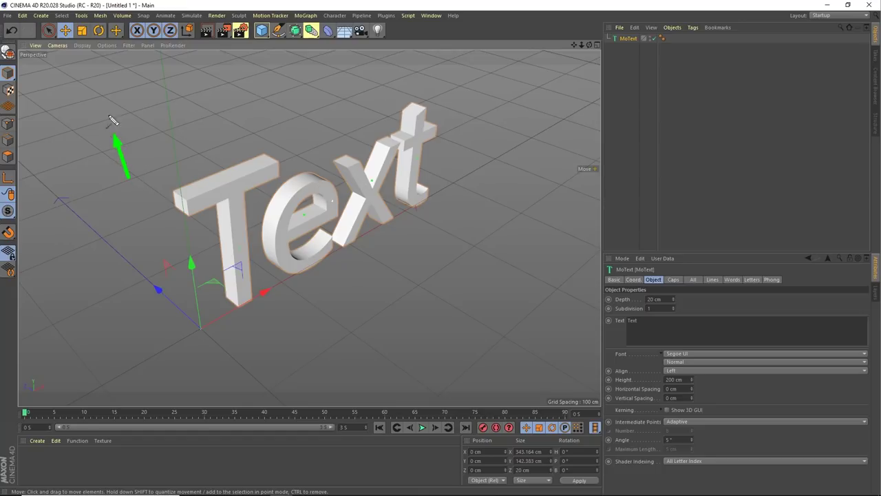
click(81, 46)
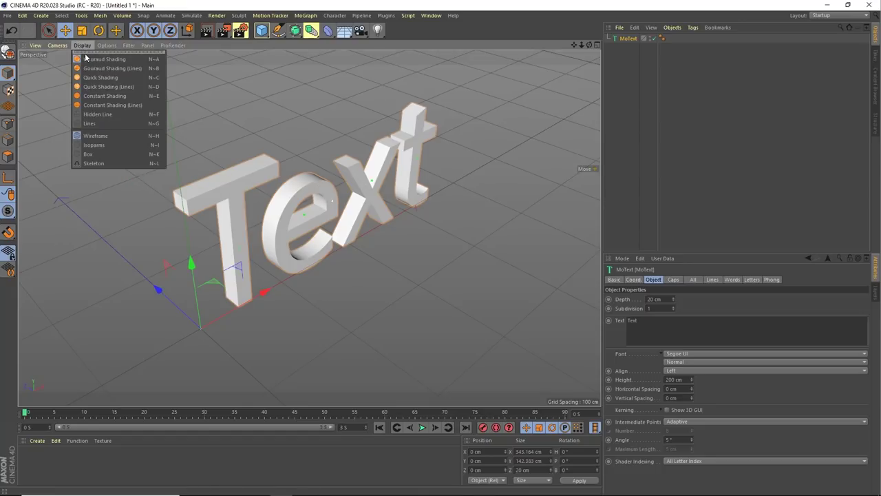
click(97, 70)
mouse_move(122, 85)
alt+mouse_down()
mouse_move(240, 183)
mouse_move(179, 204)
alt+mouse_up()
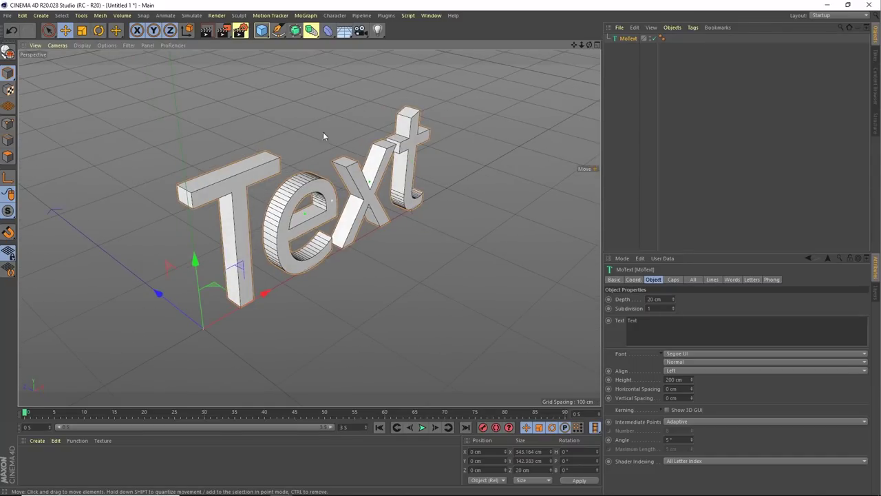
alt+drag(323, 136, 264, 204)
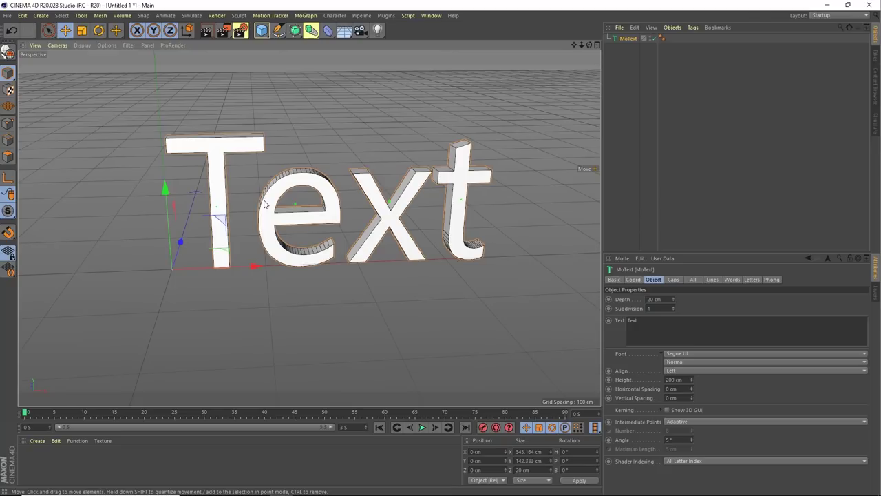
- Return the viewport to plain Gouraud Shading and enlarge the Attribute Manager
click(81, 45)
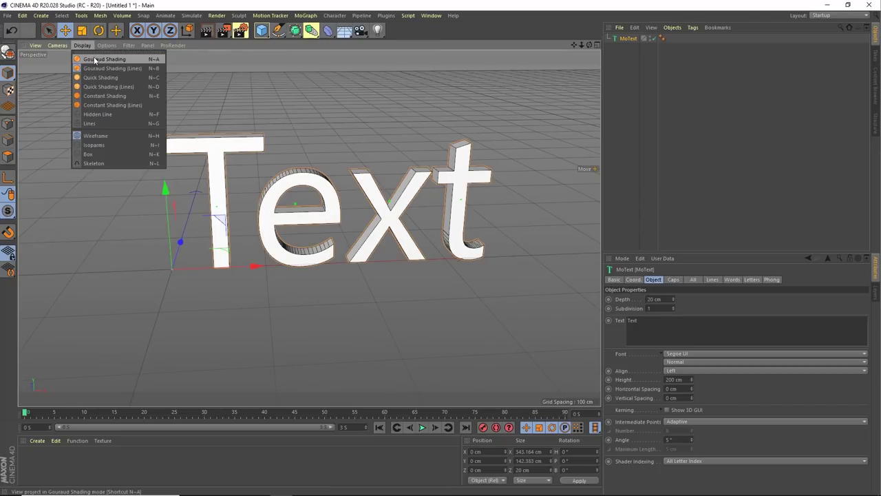
click(105, 60)
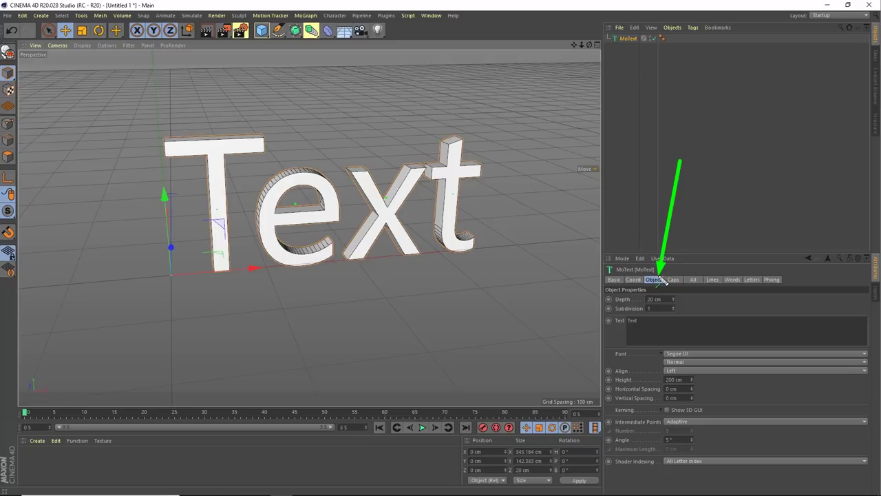
drag(684, 255, 683, 183)
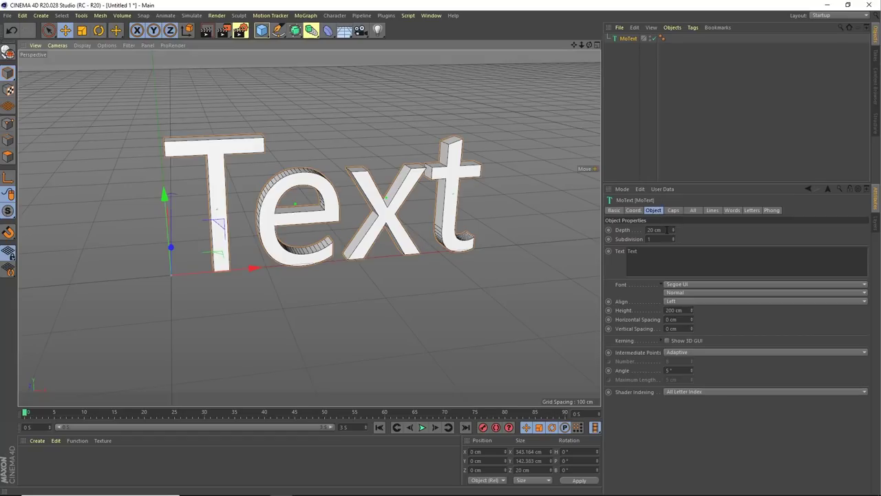
- Change the MoText to read 'Cinema' with '4D' on a second line
click(628, 251)
text(Cinema)
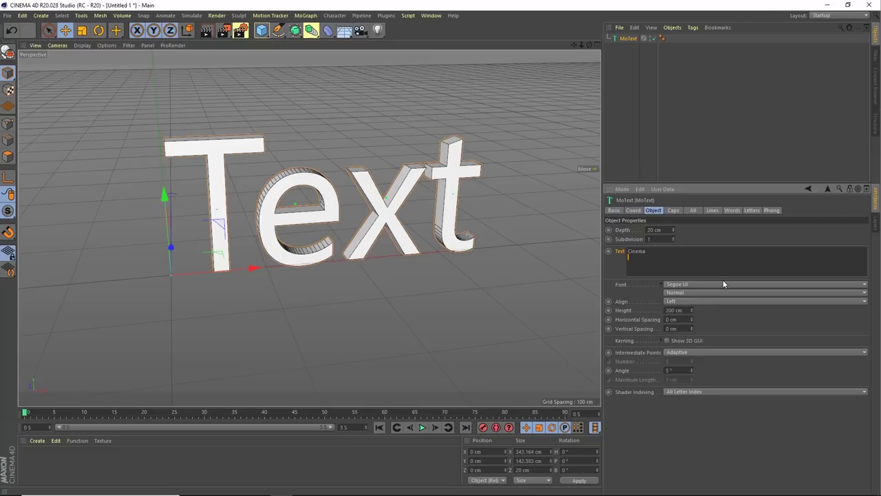
text(4D)
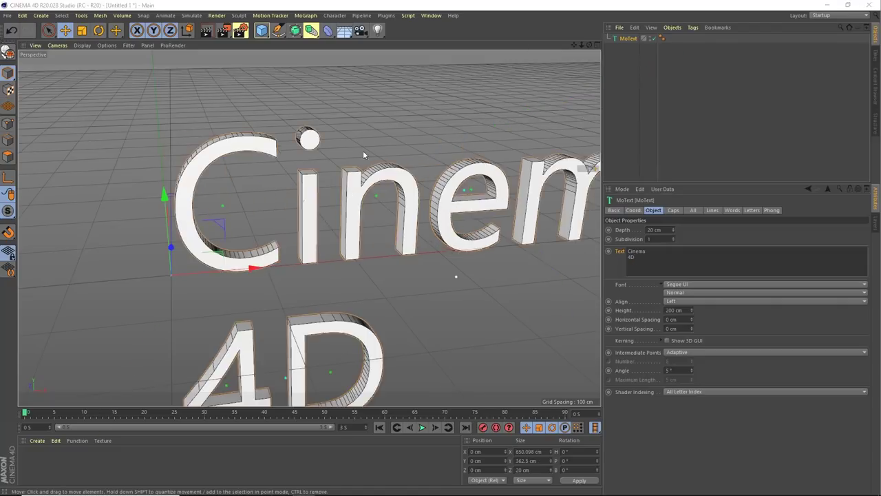
click(466, 137)
scroll(465, 137, down, 5)
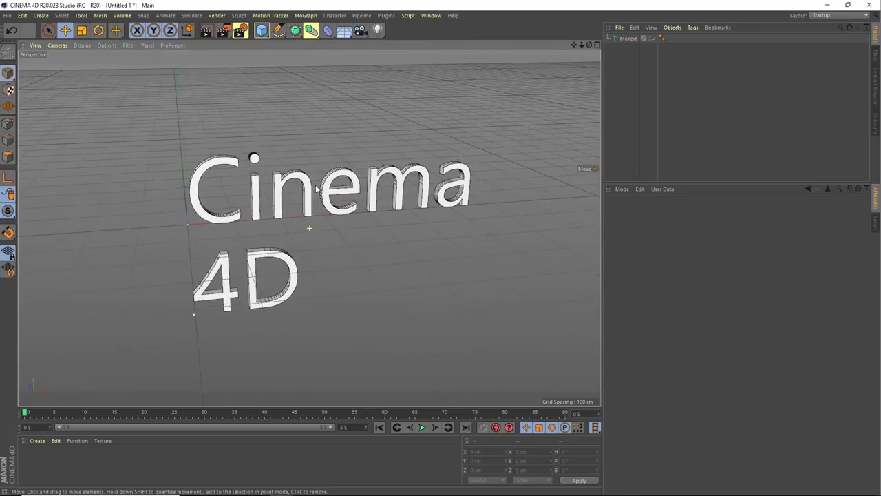
alt+drag(465, 137, 367, 199)
click(628, 38)
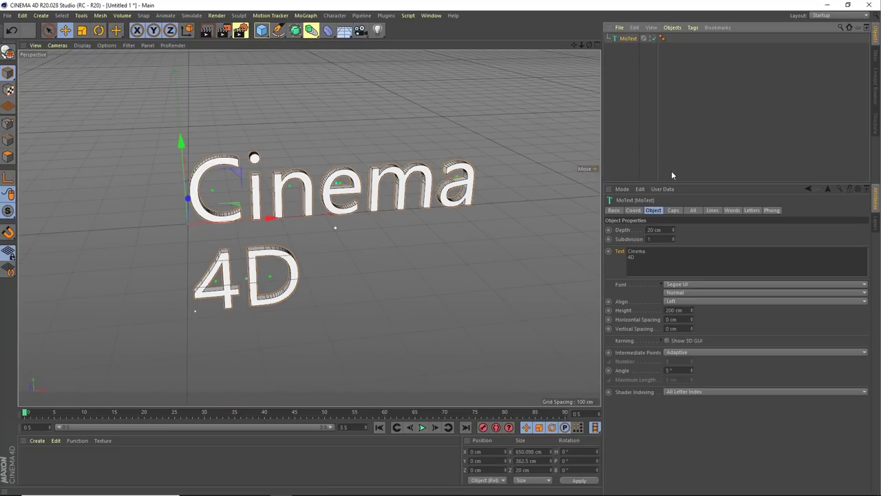
click(657, 255)
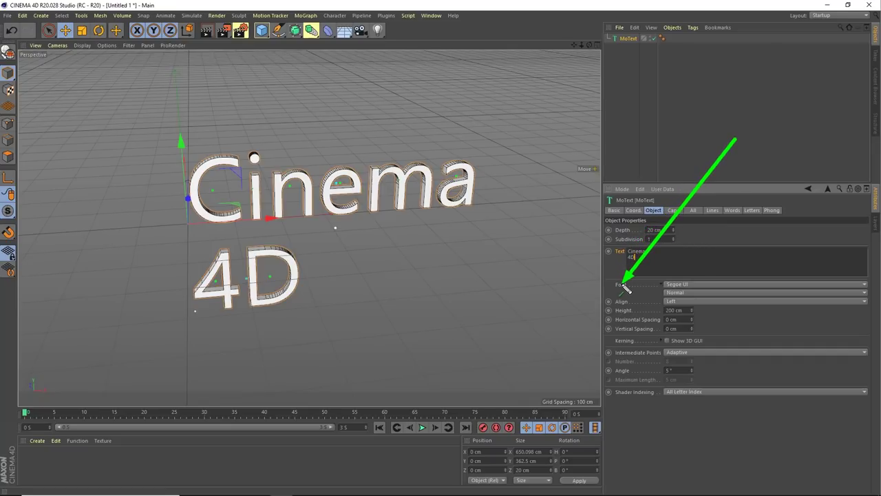
- Set the MoText font to Hotel Black
click(692, 285)
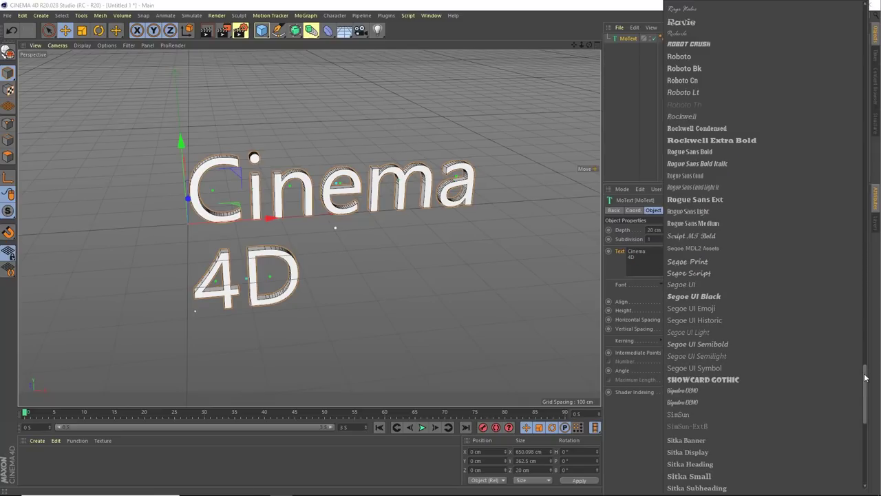
mouse_move(865, 378)
mouse_down()
mouse_move(845, 169)
mouse_move(845, 189)
mouse_up()
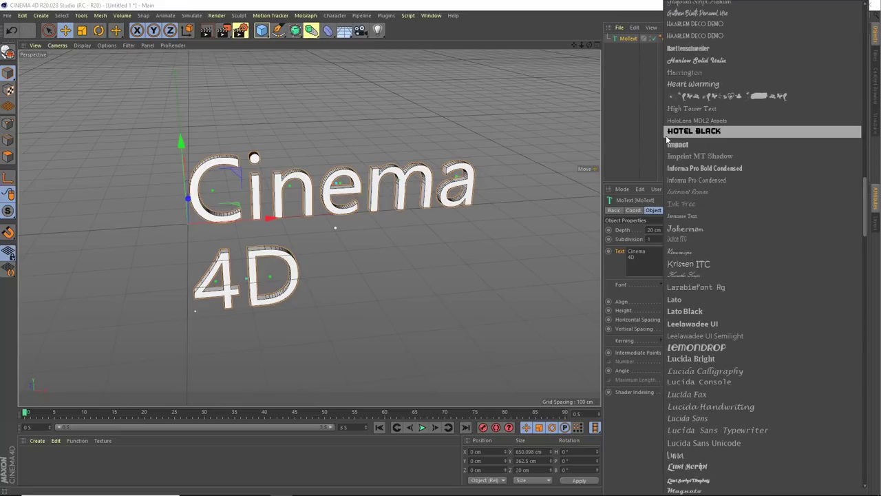
click(693, 131)
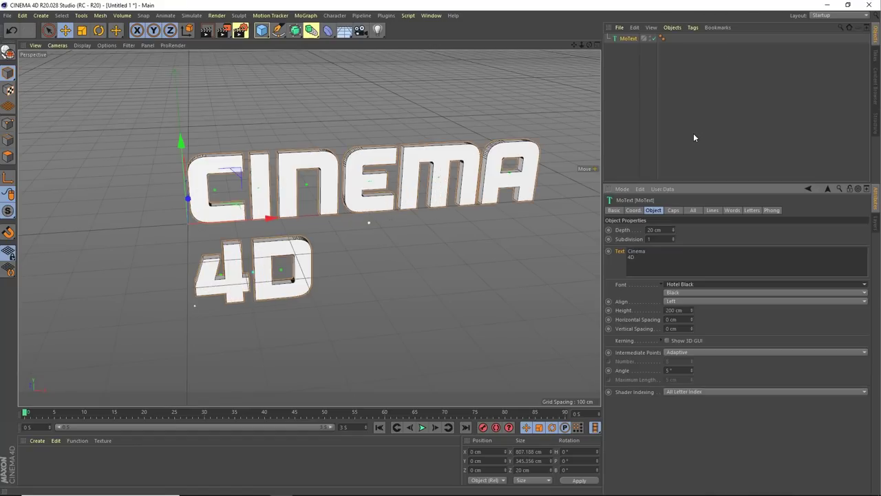
alt+drag(413, 193, 377, 165)
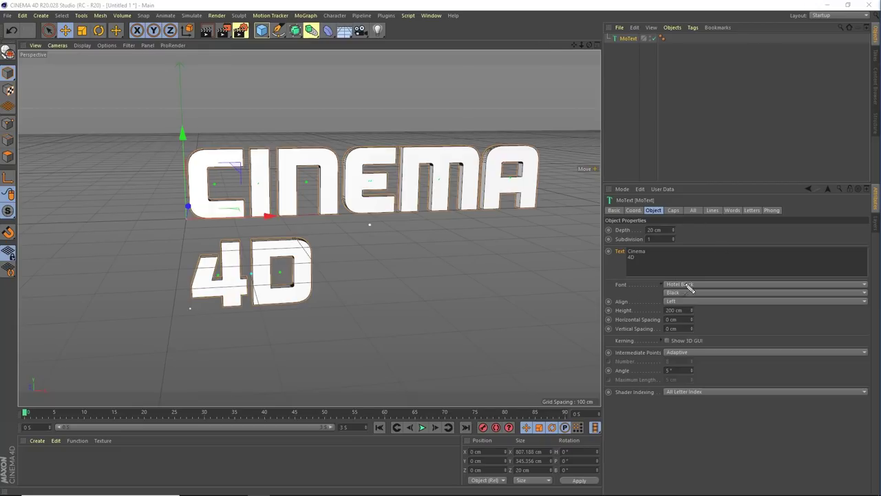
- Set the MoText alignment to Middle so '4D' centres under 'Cinema'
click(675, 303)
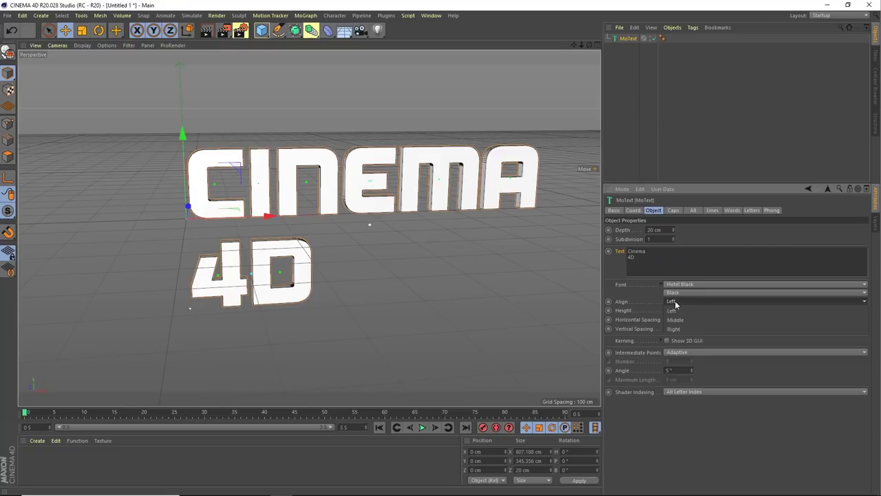
click(675, 320)
mouse_move(289, 227)
alt+mouse_down()
mouse_move(210, 218)
mouse_move(307, 217)
alt+mouse_up()
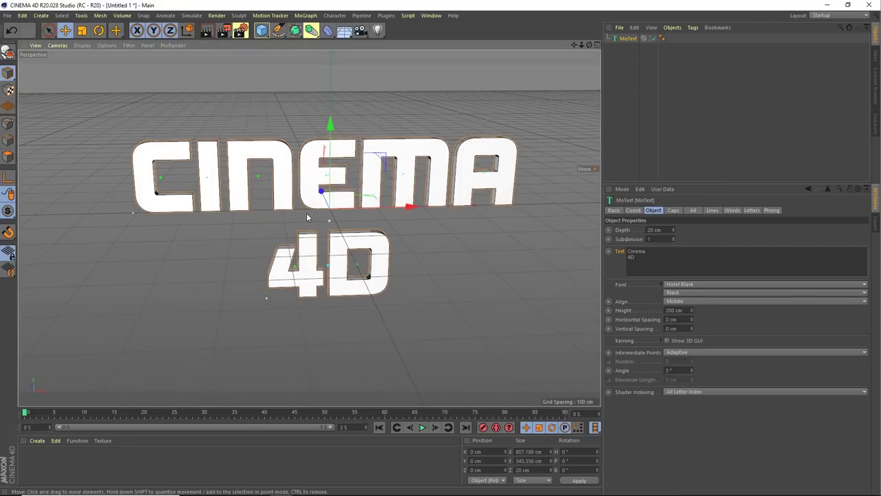
click(680, 301)
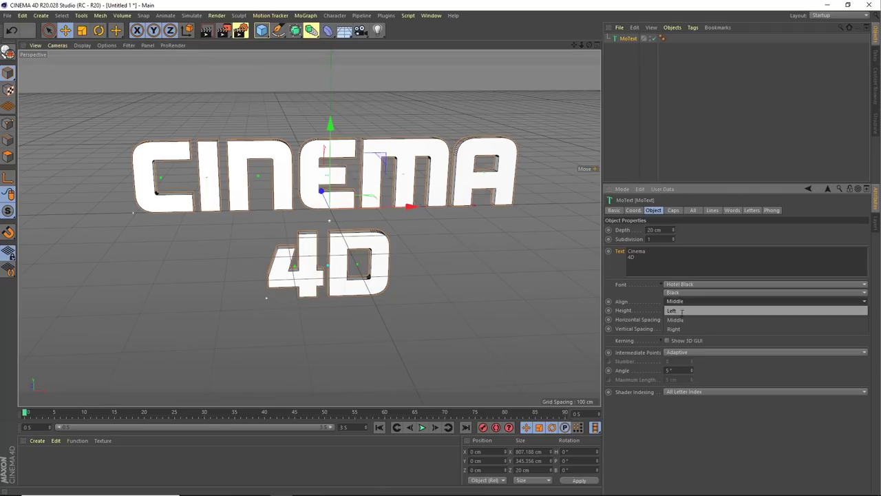
click(680, 310)
click(680, 301)
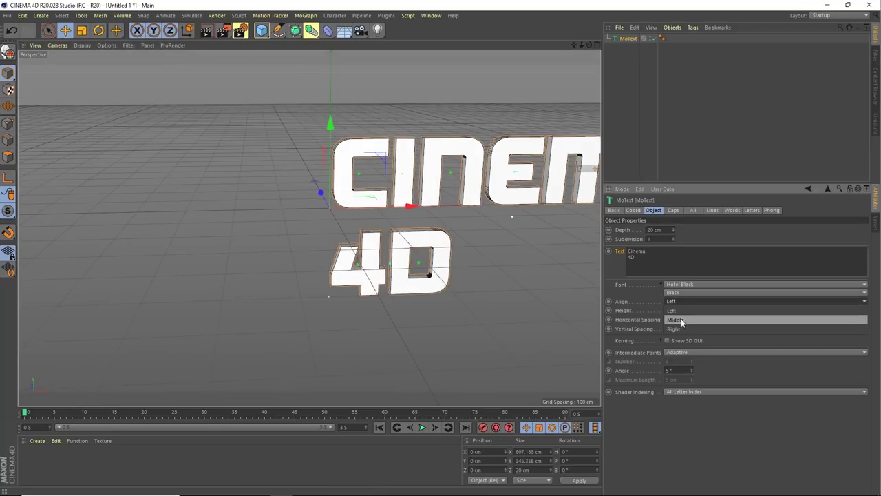
click(681, 318)
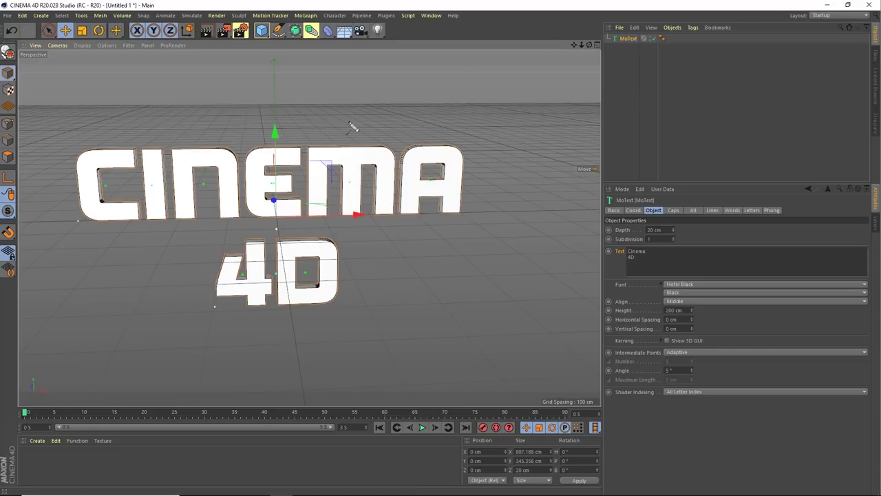
- Add a Voronoi Fracture object and select the MoText in the Object Manager
click(305, 15)
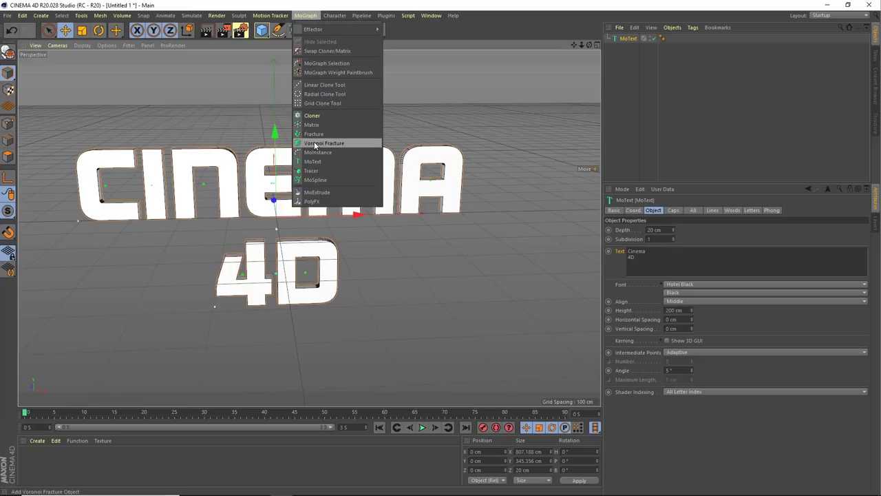
click(324, 143)
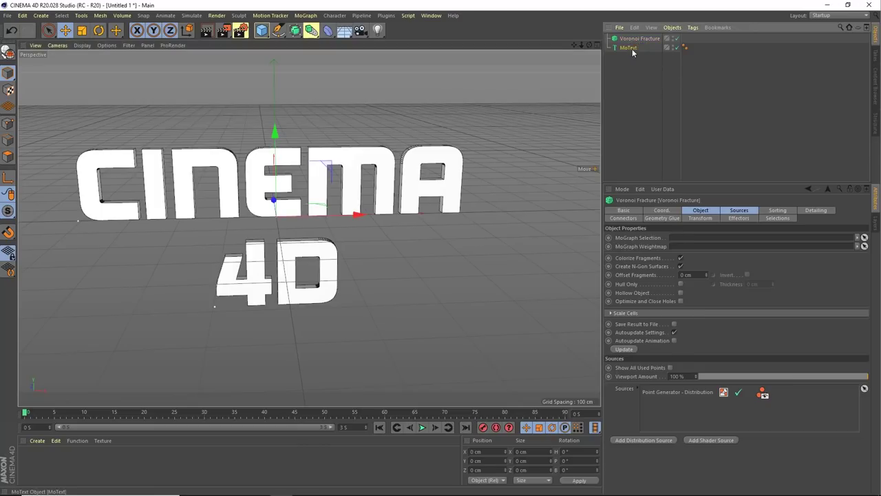
click(628, 48)
drag(626, 48, 636, 40)
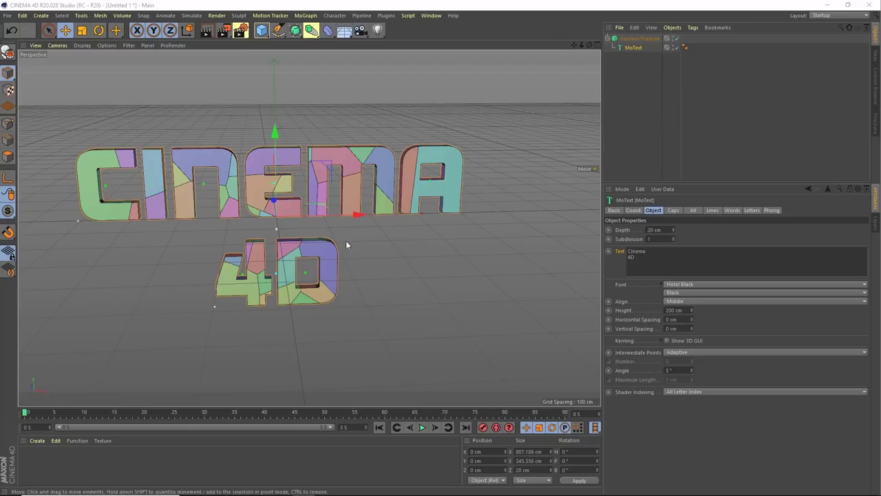
mouse_move(345, 240)
alt+mouse_down()
mouse_move(361, 198)
mouse_move(258, 203)
mouse_move(335, 197)
mouse_move(348, 211)
alt+mouse_up()
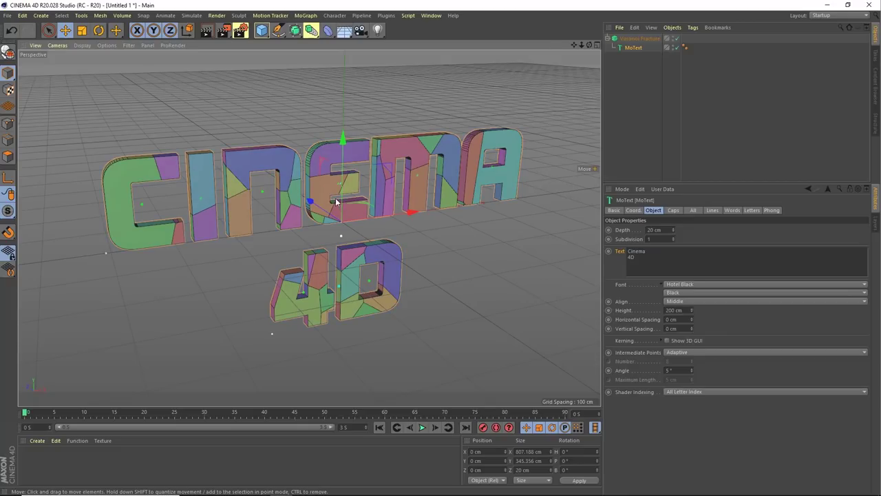
alt+drag(338, 197, 436, 210)
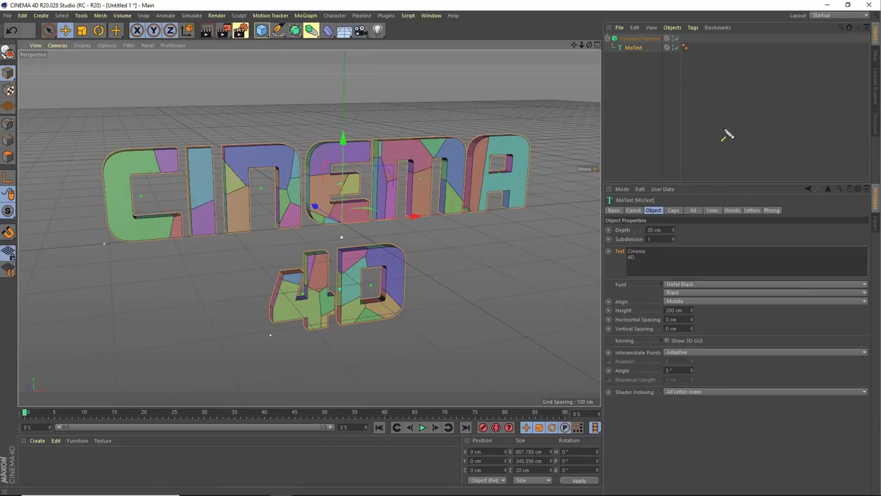
- Show the Voronoi Fracture's Point Generator - Distribution source settings in its Sources tab
click(634, 39)
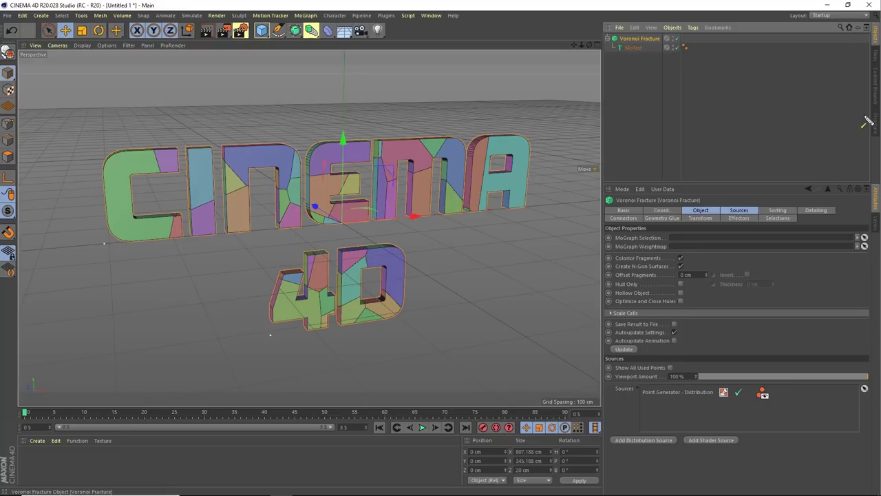
click(701, 211)
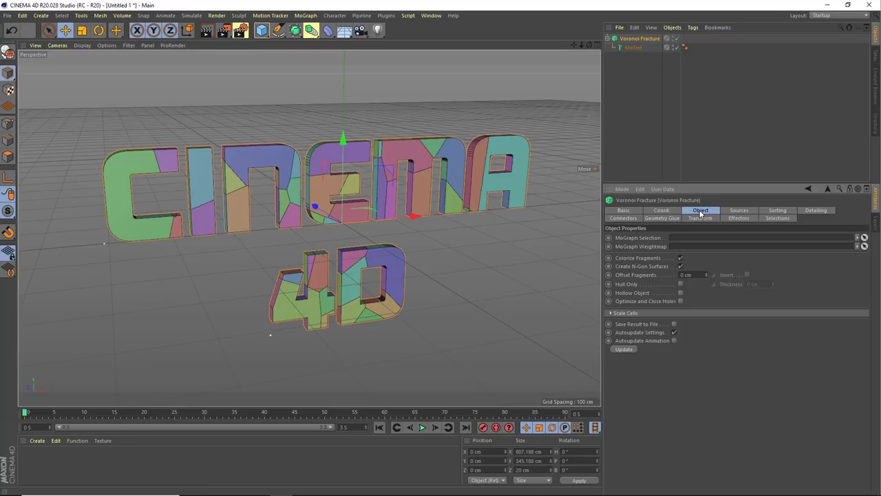
click(735, 212)
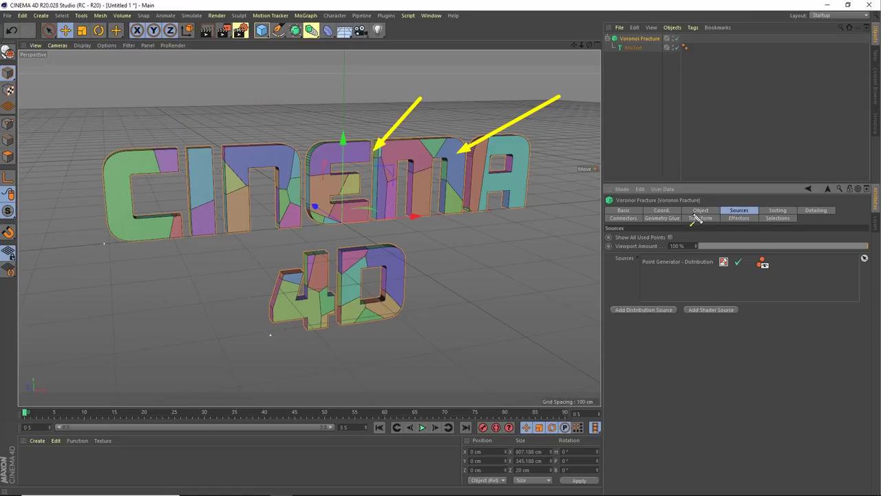
click(666, 261)
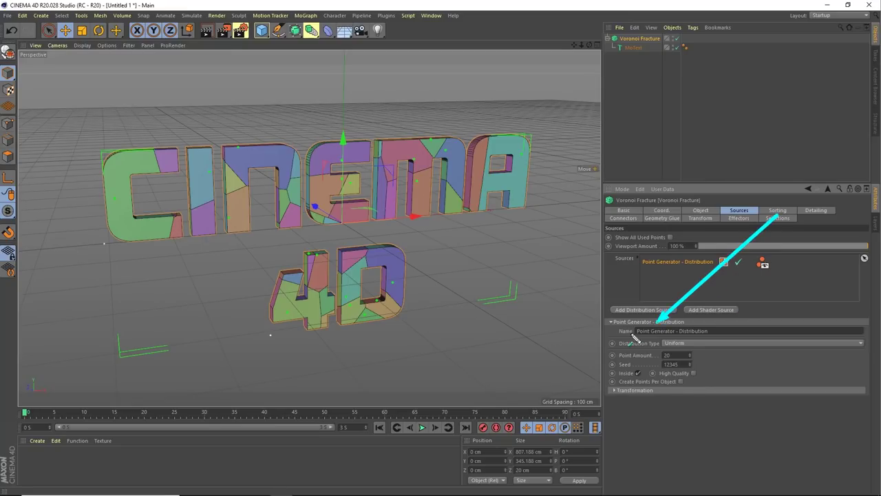
- Set the Point Amount to 100, briefly trying 500 and undoing it
double_click(678, 356)
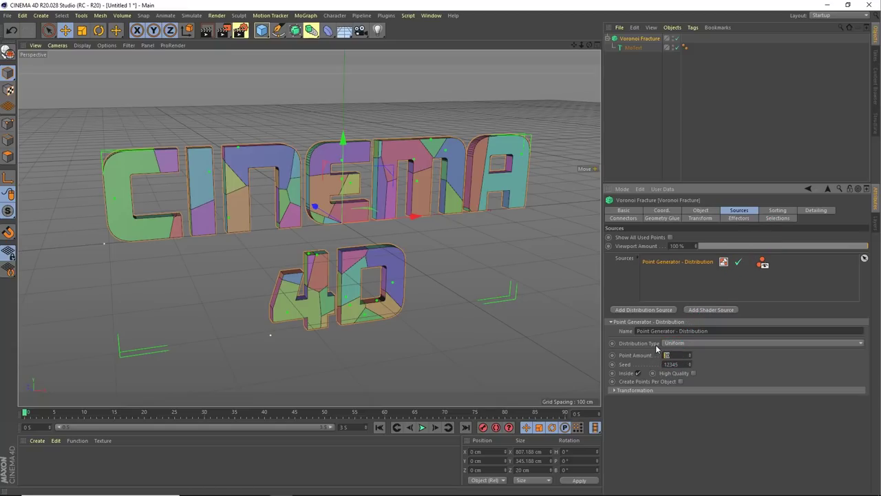
text(1)
text(00)
key(Return)
alt+drag(363, 213, 373, 228)
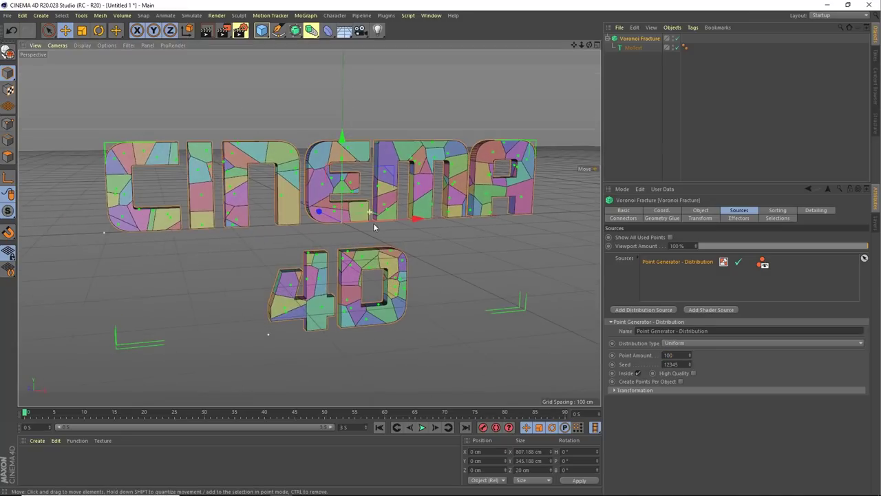
click(671, 354)
text(5)
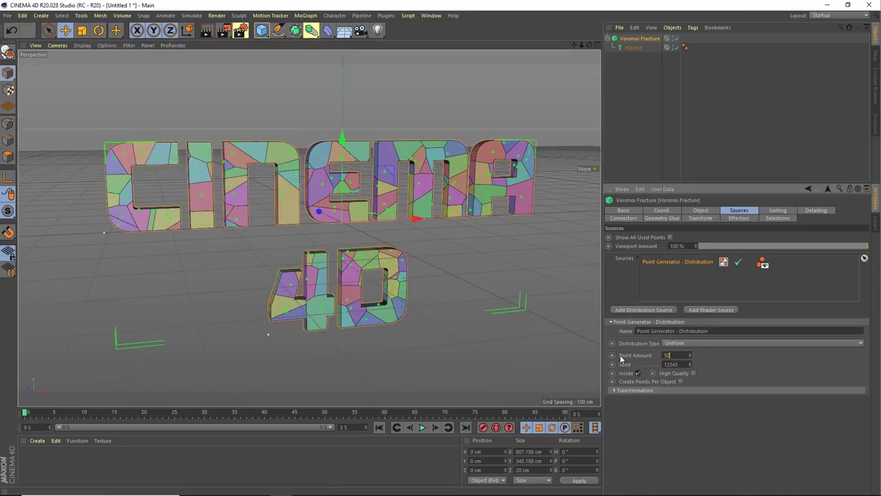
text(00)
key(Return)
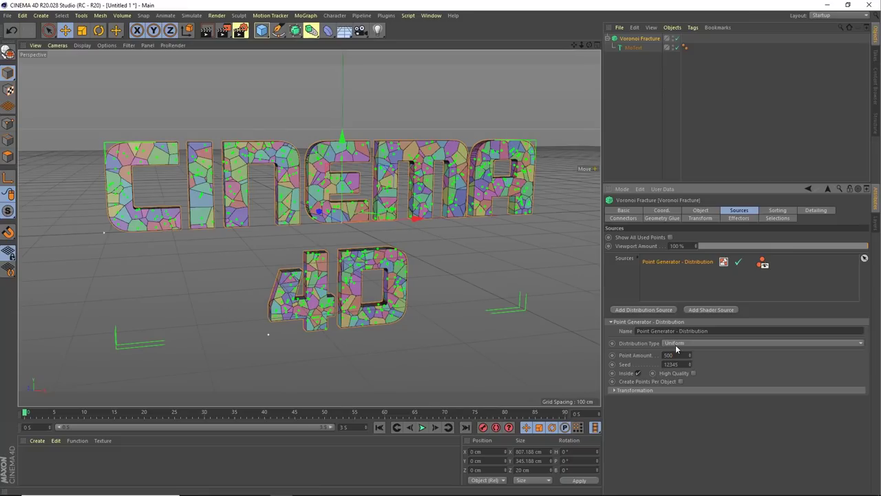
key(ctrl+z)
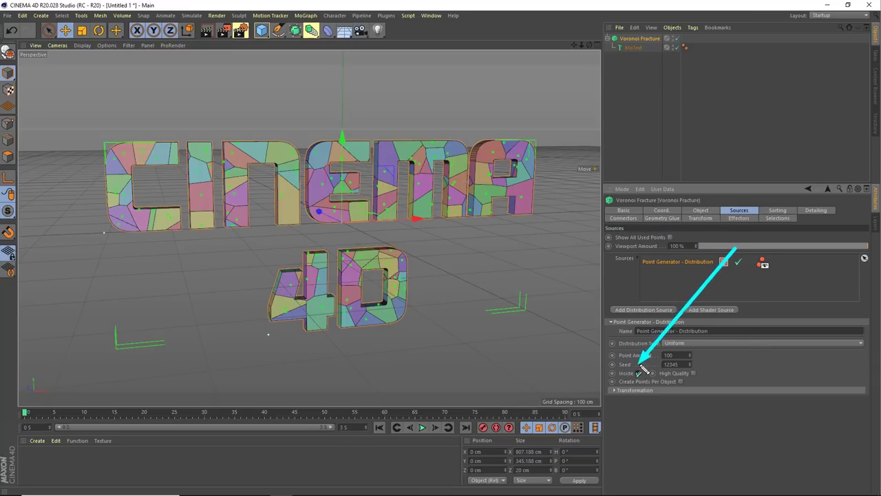
- Raise the Seed to 12357 to vary the fracture pattern
click(689, 364)
click(689, 363)
click(689, 363)
click(689, 363)
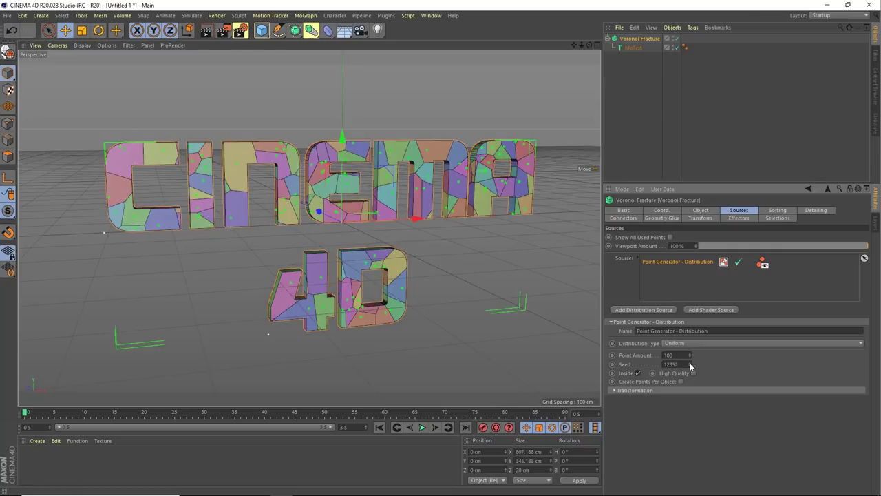
click(689, 363)
click(689, 364)
click(689, 363)
click(689, 364)
click(689, 363)
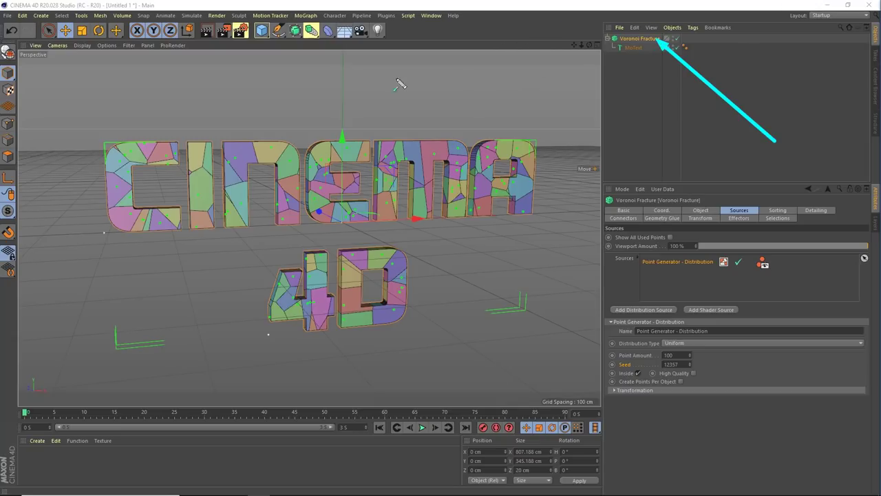
click(303, 16)
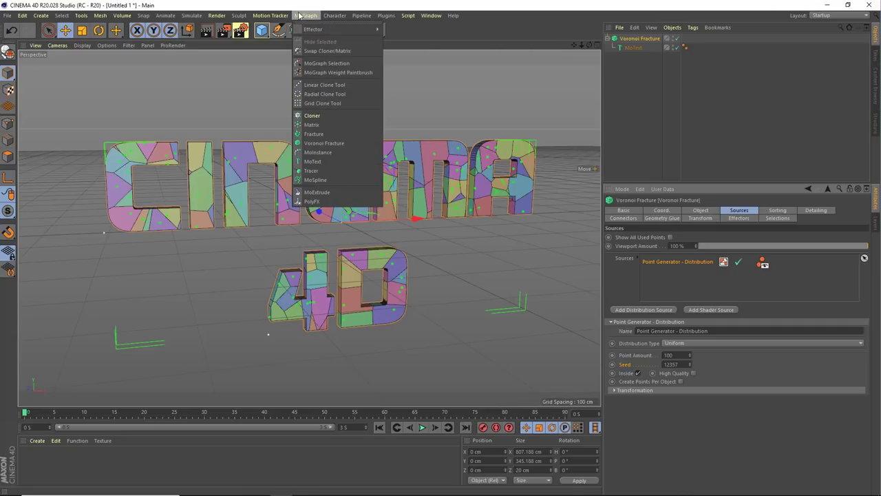
mouse_move(313, 28)
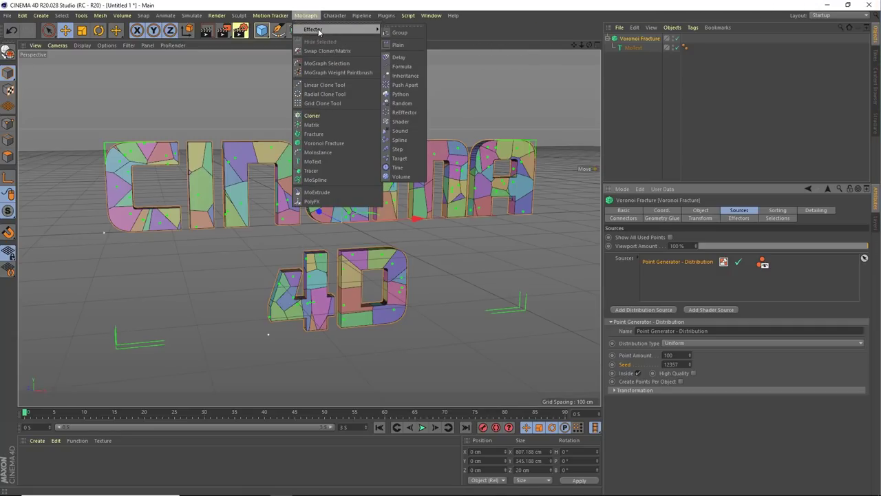
- Add a Plain effector and link it to the Voronoi Fracture
click(398, 47)
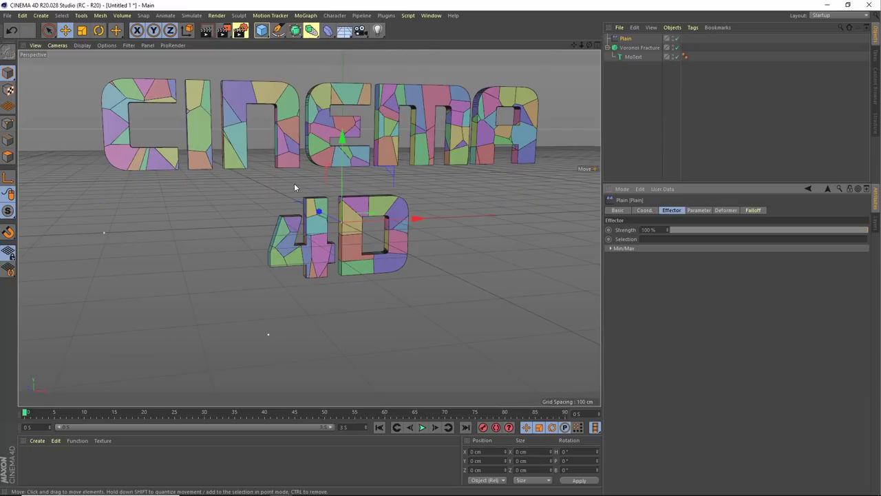
mouse_move(293, 186)
alt+mouse_down()
mouse_move(360, 152)
mouse_move(335, 197)
mouse_move(366, 203)
alt+mouse_up()
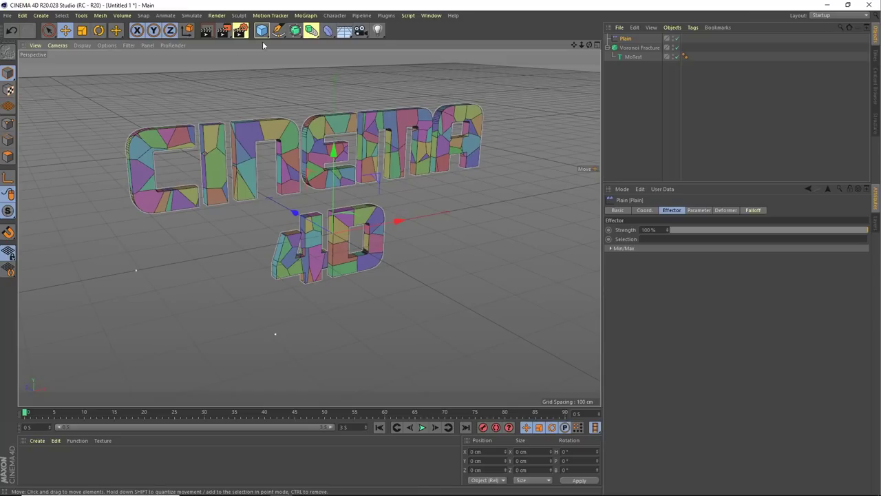
click(305, 15)
mouse_move(324, 29)
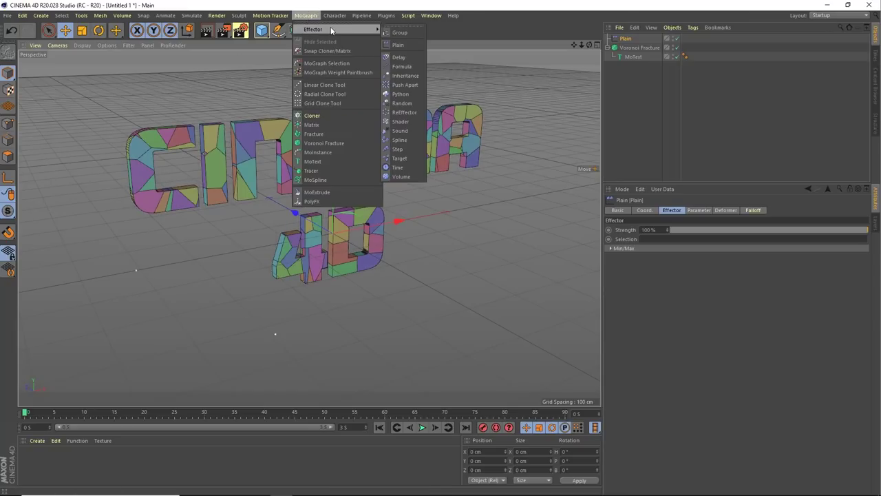
click(690, 131)
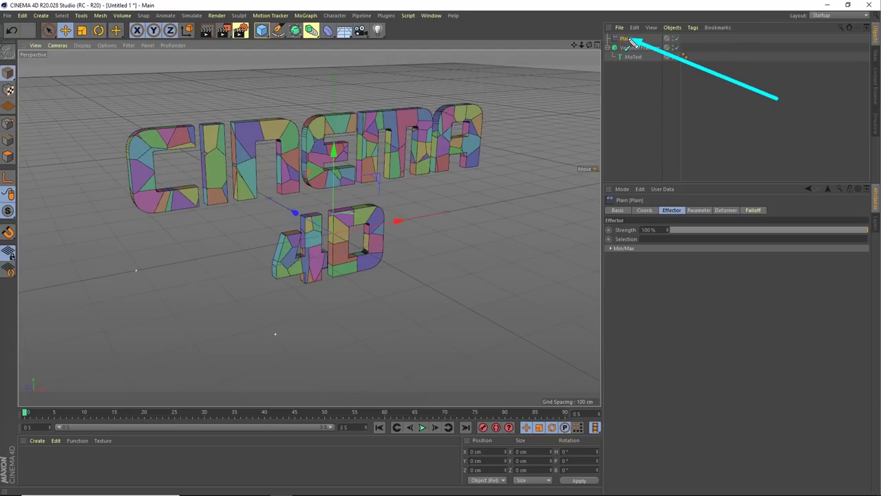
drag(630, 40, 650, 48)
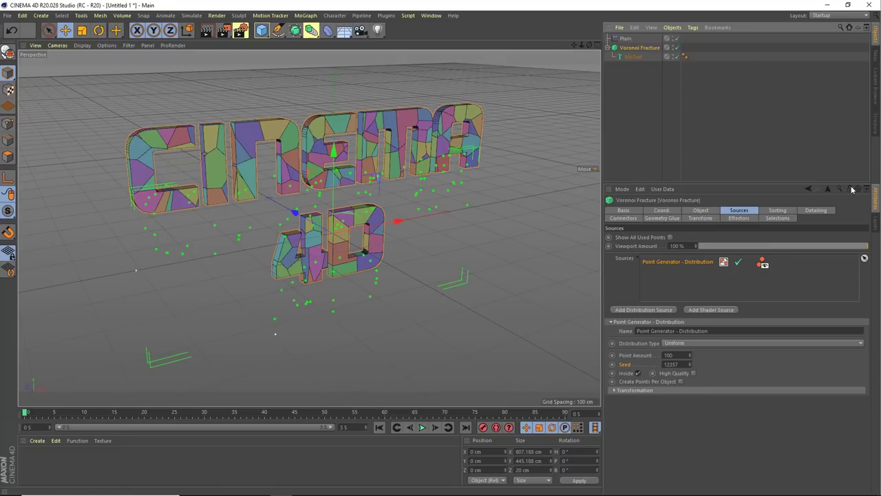
- Confirm Plain is listed in the fracture's Effectors tab, then select Plain to view its P.Y 100 cm offset
click(738, 219)
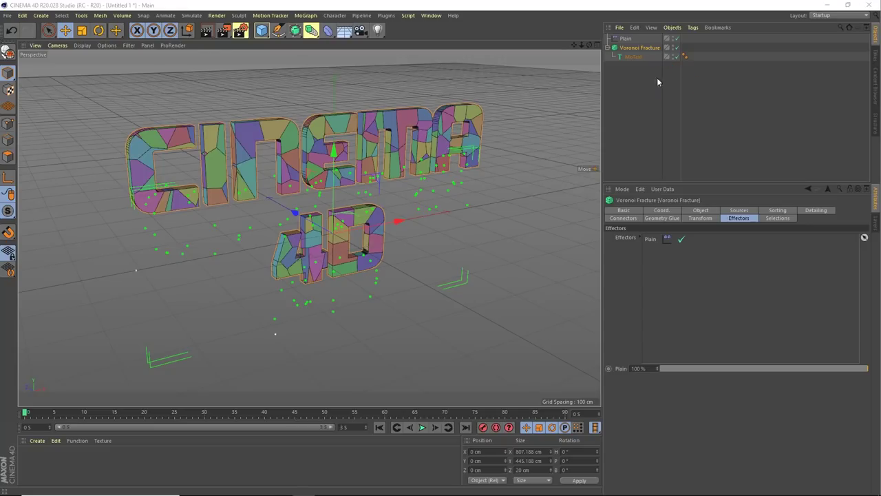
click(625, 39)
mouse_move(355, 216)
alt+mouse_down()
mouse_move(353, 195)
mouse_move(353, 220)
alt+mouse_up()
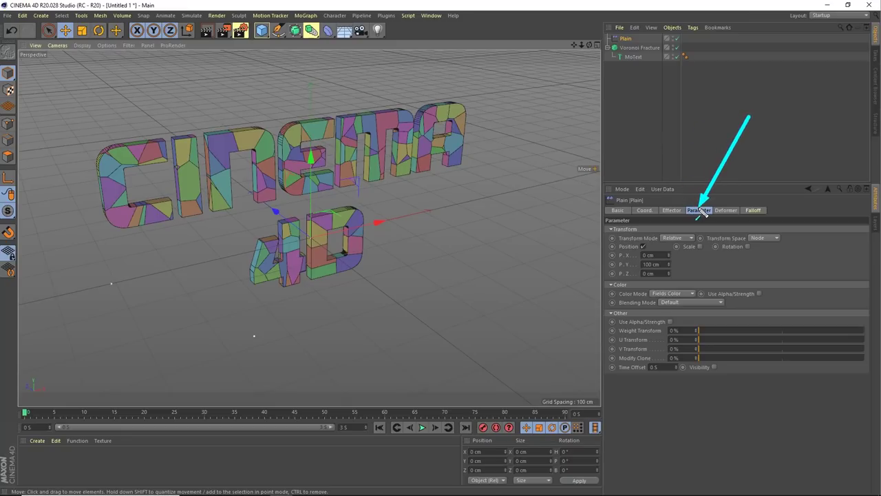
- Turn off the Plain effector's Position offset and re-expand its transform settings
click(643, 246)
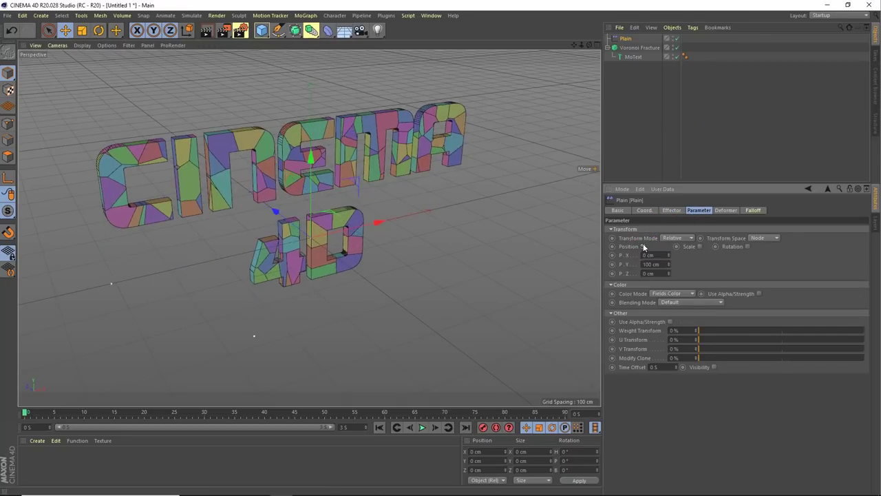
click(646, 229)
click(620, 237)
click(625, 228)
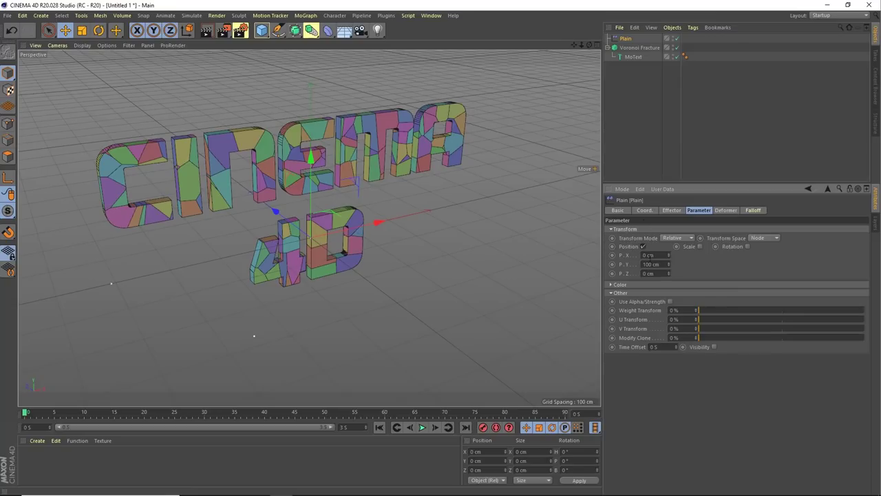
click(643, 247)
- Toggle Position off and on to compare, leave it on, and show the empty Falloff list
click(643, 246)
click(643, 246)
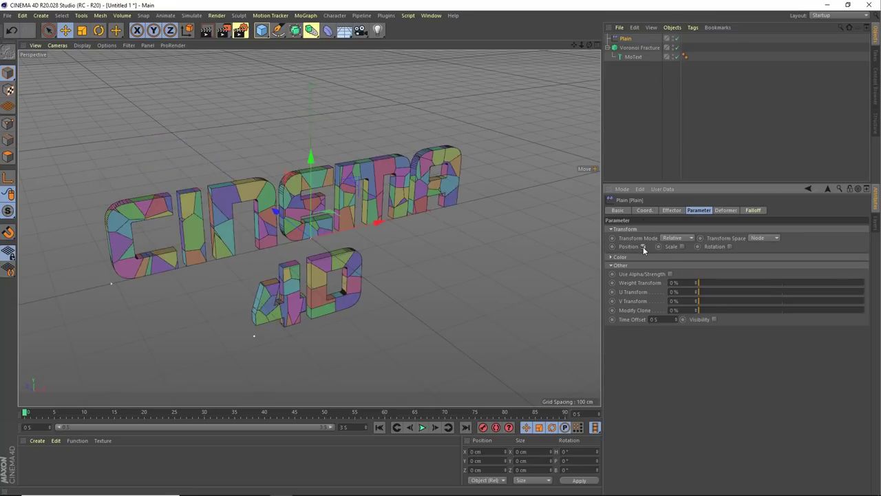
click(643, 247)
click(643, 246)
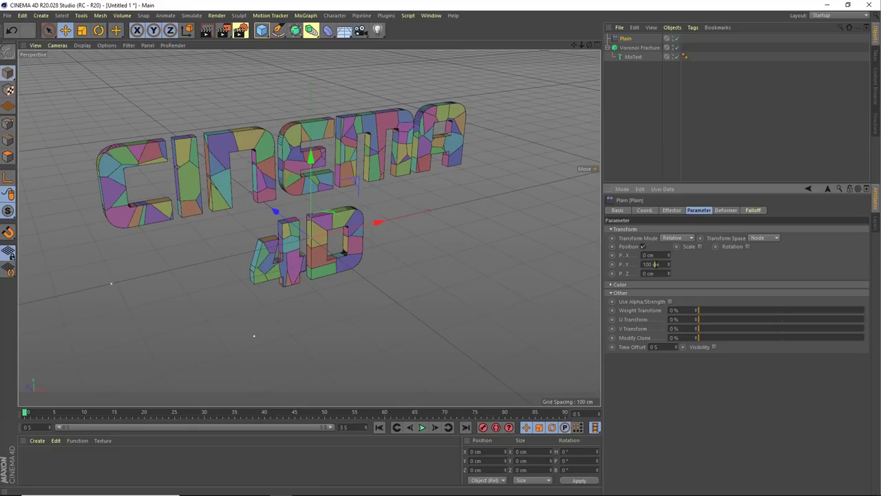
click(643, 247)
click(643, 246)
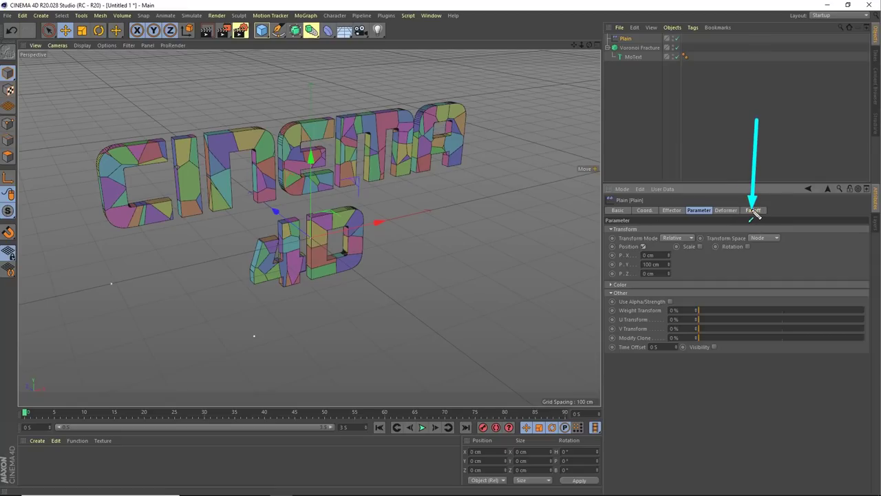
click(754, 211)
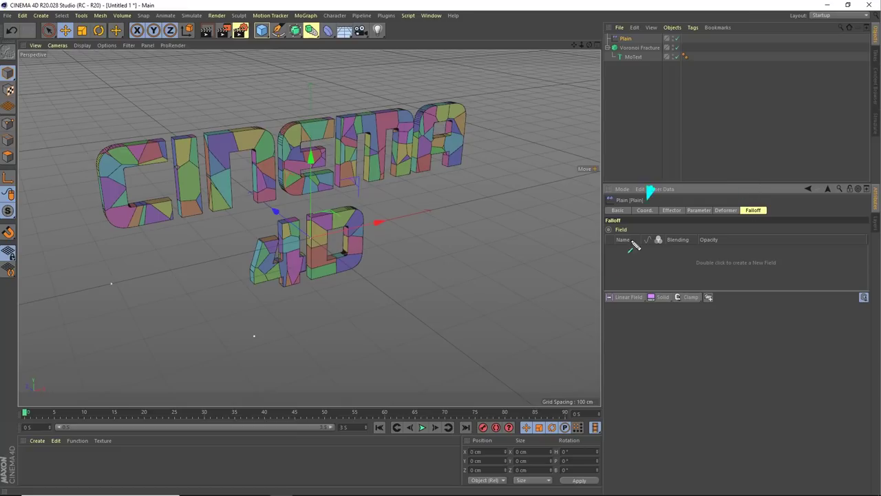
- Add a Linear Field to the Plain effector's falloff: Normal at 100%, Length 100 cm, Direction X+
drag(649, 191, 622, 282)
drag(672, 220, 661, 284)
drag(696, 212, 687, 293)
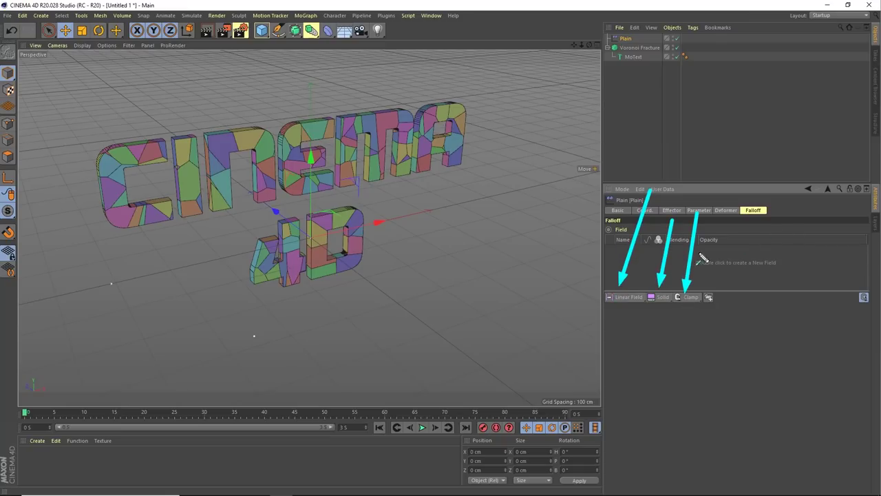
drag(633, 167, 625, 293)
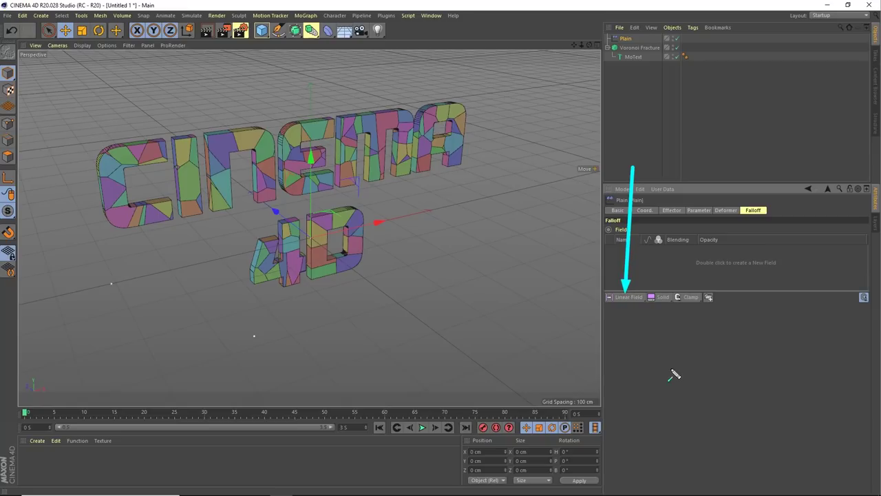
click(628, 297)
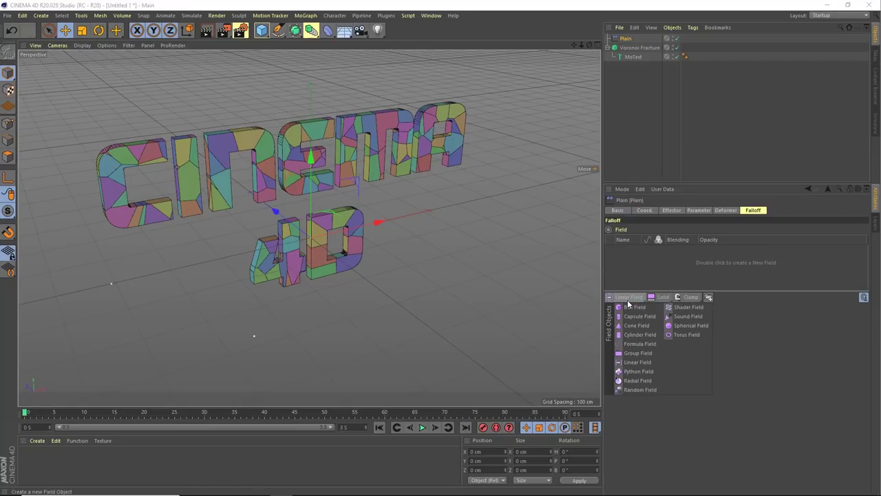
click(645, 361)
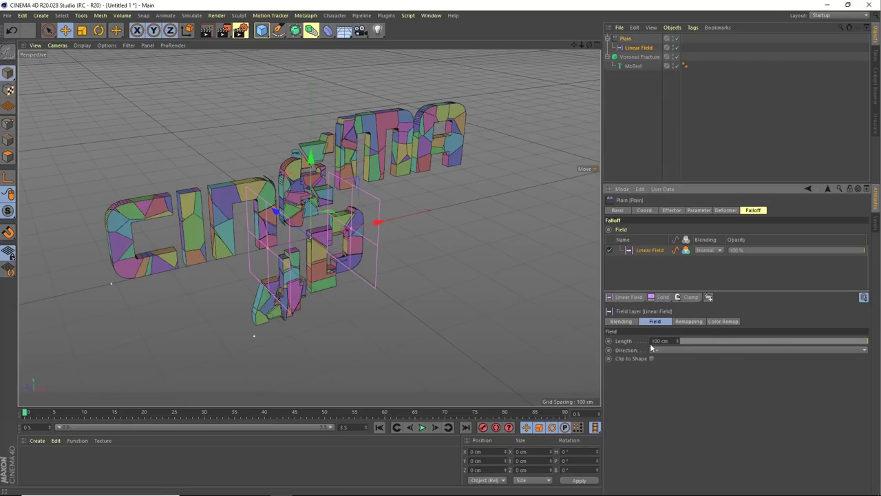
alt+middle_drag(377, 236, 420, 206)
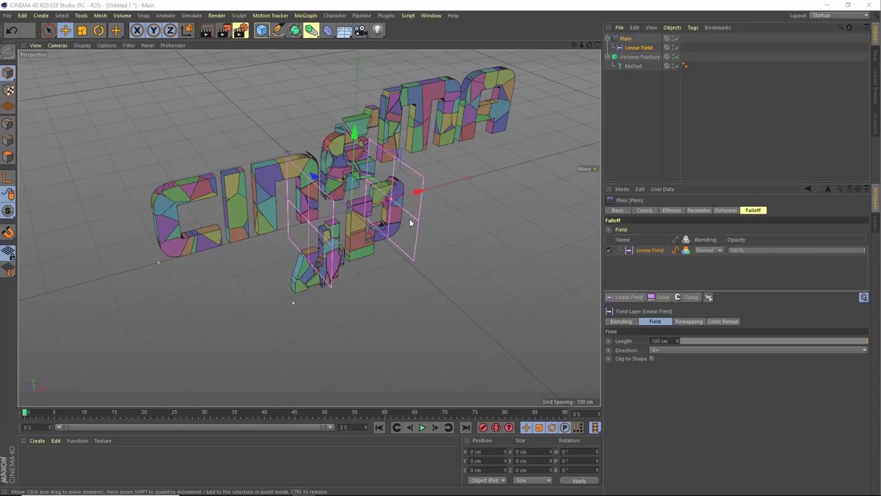
- Move the Plain effector along X into the middle of the text, then select its child Linear Field
mouse_move(409, 218)
alt+mouse_down()
mouse_move(400, 194)
mouse_move(283, 192)
alt+mouse_up()
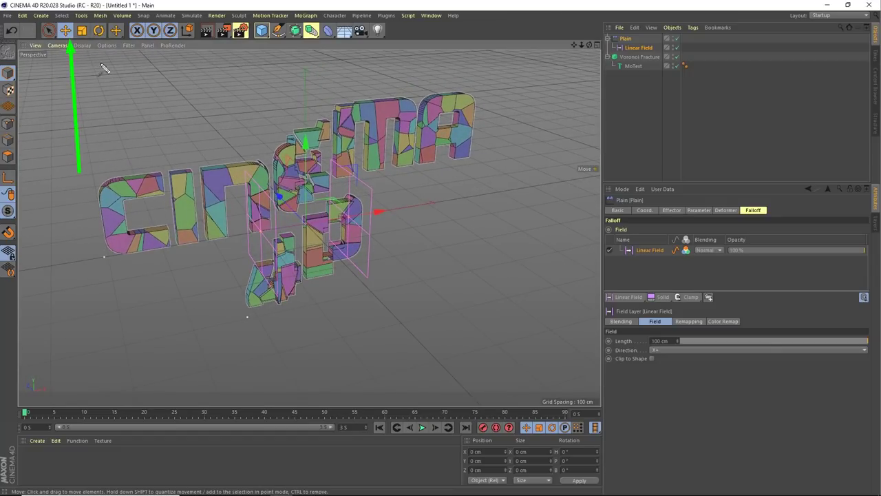
mouse_move(350, 136)
alt+mouse_down()
mouse_move(358, 202)
mouse_move(377, 213)
mouse_move(256, 236)
mouse_move(218, 233)
mouse_move(519, 182)
mouse_move(236, 201)
mouse_move(378, 191)
alt+mouse_up()
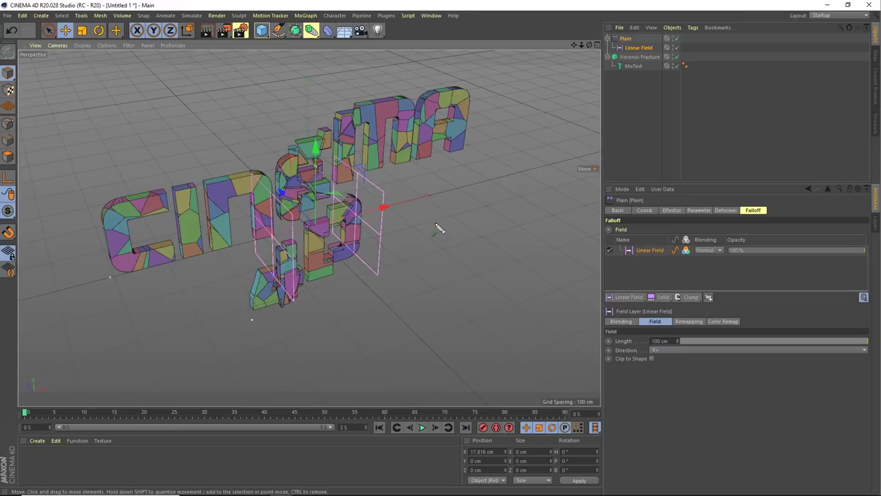
drag(639, 206, 634, 69)
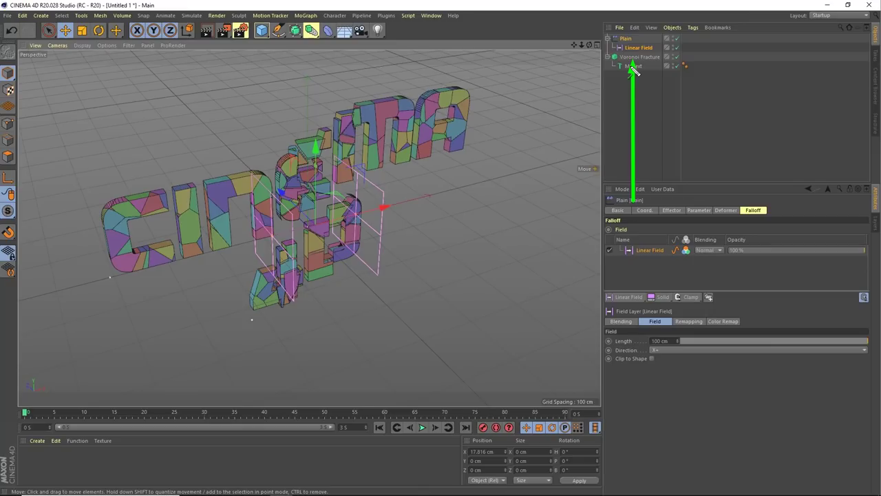
drag(634, 71, 634, 71)
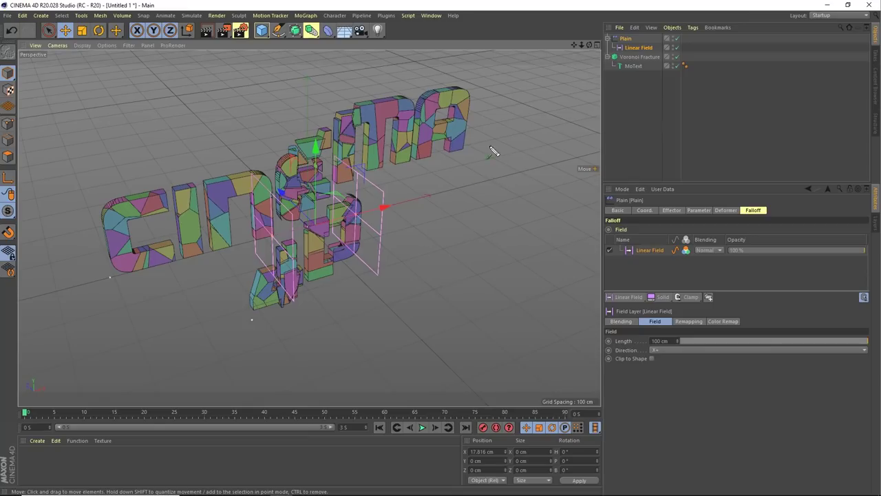
drag(679, 435, 659, 358)
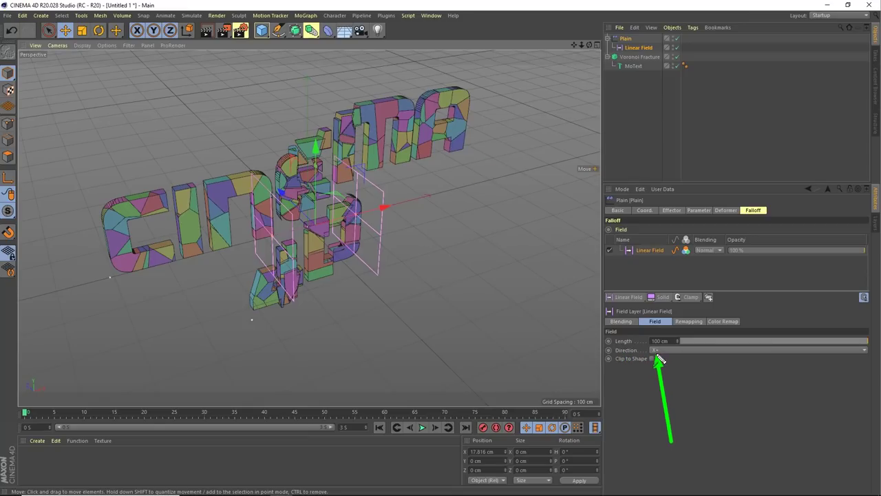
mouse_move(475, 391)
mouse_down()
mouse_move(404, 213)
mouse_move(387, 209)
mouse_move(482, 180)
mouse_up()
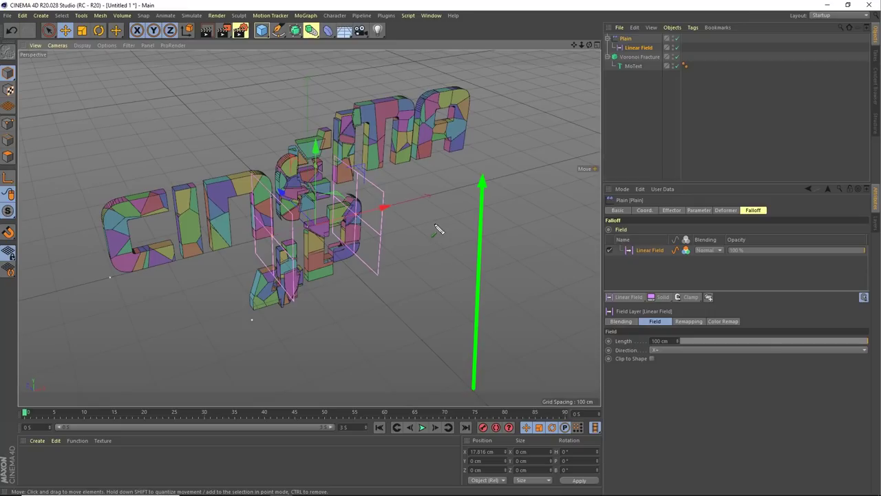
drag(686, 160, 635, 47)
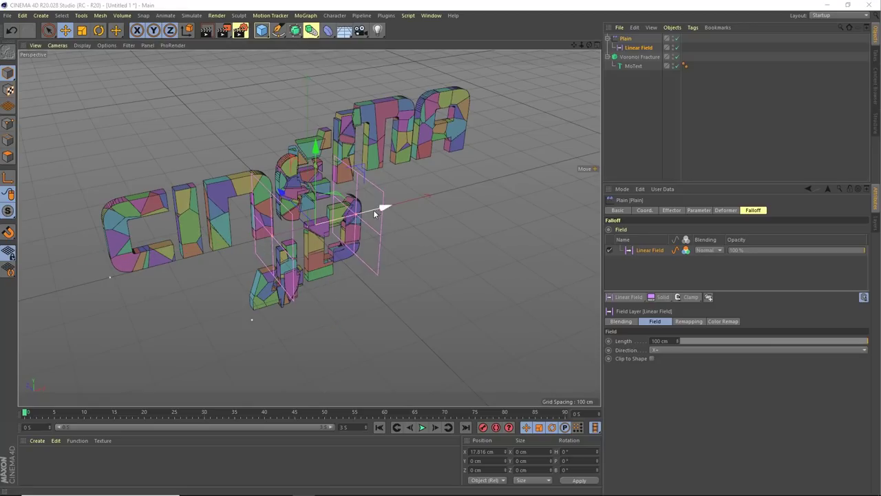
mouse_move(373, 209)
mouse_down()
mouse_move(342, 219)
mouse_move(525, 175)
mouse_move(201, 228)
mouse_move(475, 182)
mouse_move(228, 221)
mouse_move(376, 205)
mouse_up()
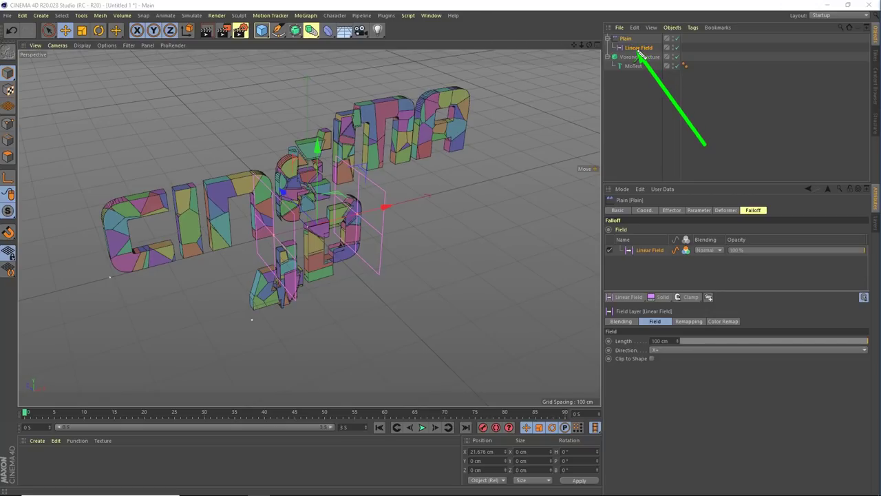
click(630, 48)
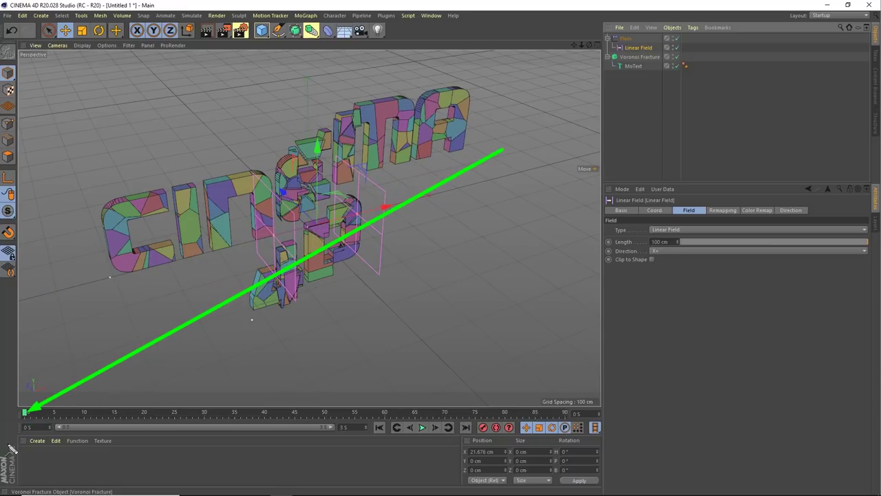
- Slide the Linear Field's P.X to -447.643 cm so it sits left of the text
click(27, 415)
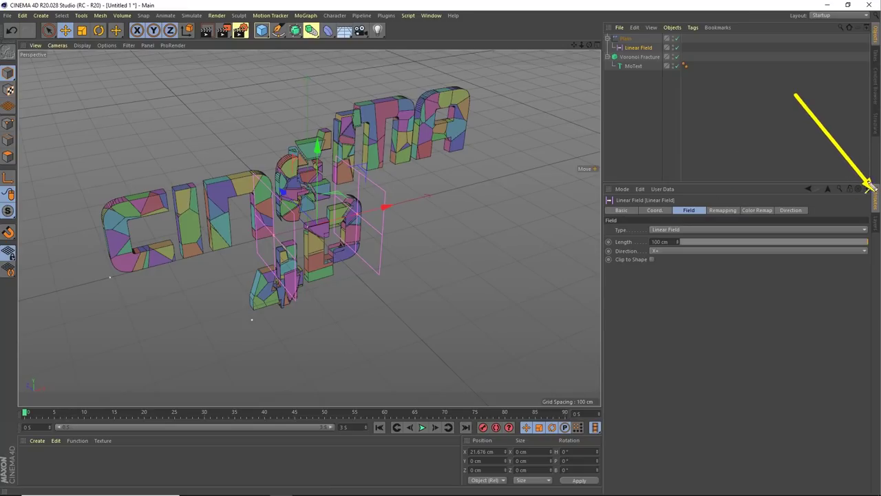
click(655, 210)
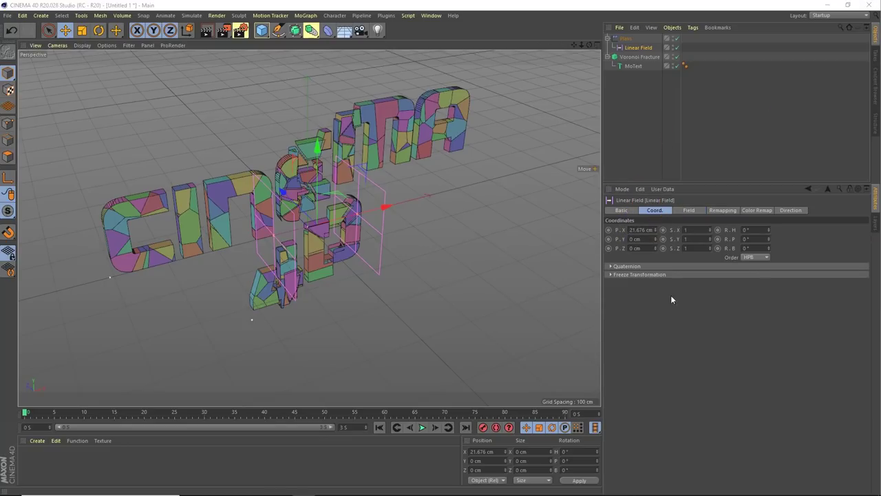
drag(656, 229, 655, 230)
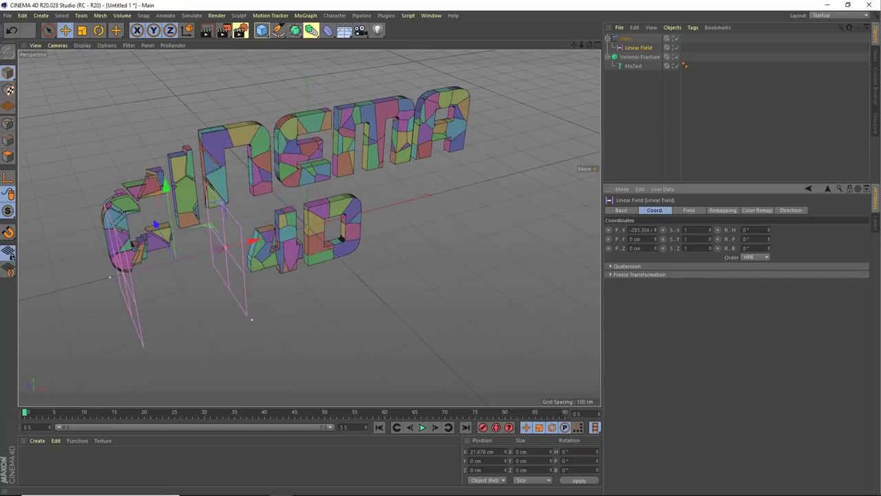
drag(656, 230, 650, 233)
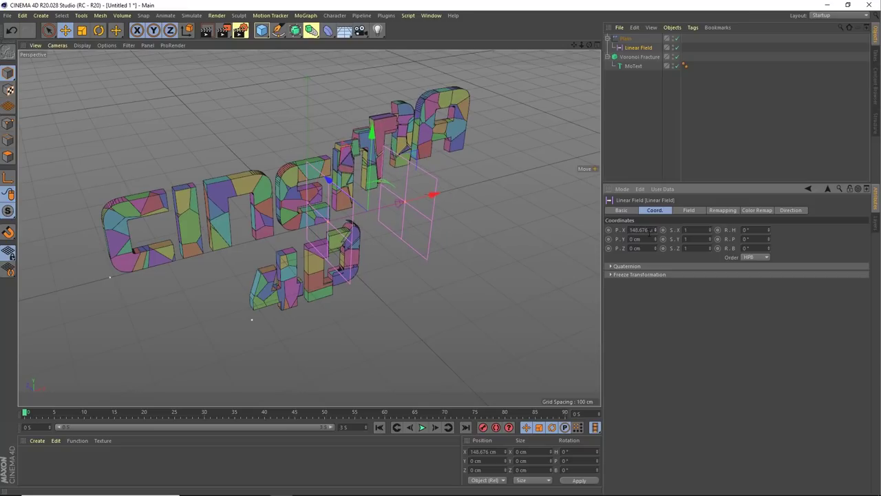
mouse_move(417, 198)
alt+mouse_down()
mouse_move(461, 203)
mouse_move(320, 227)
mouse_move(194, 232)
mouse_move(217, 232)
alt+mouse_up()
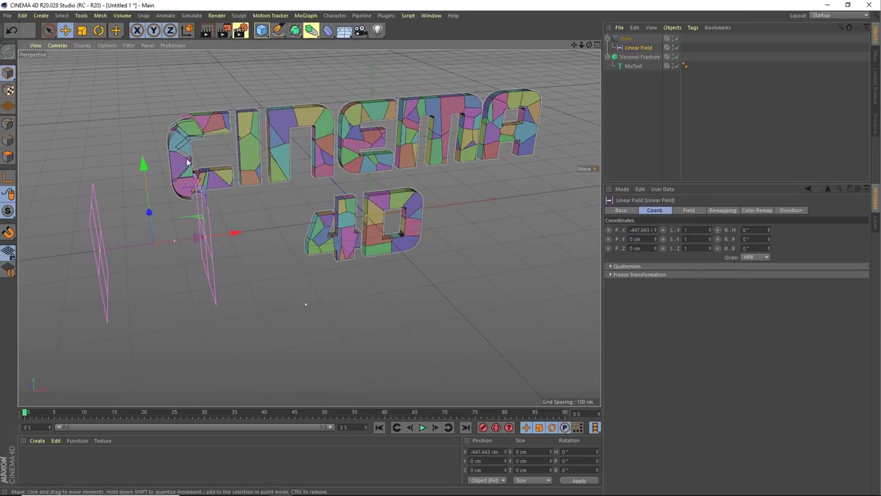
alt+drag(187, 161, 242, 186)
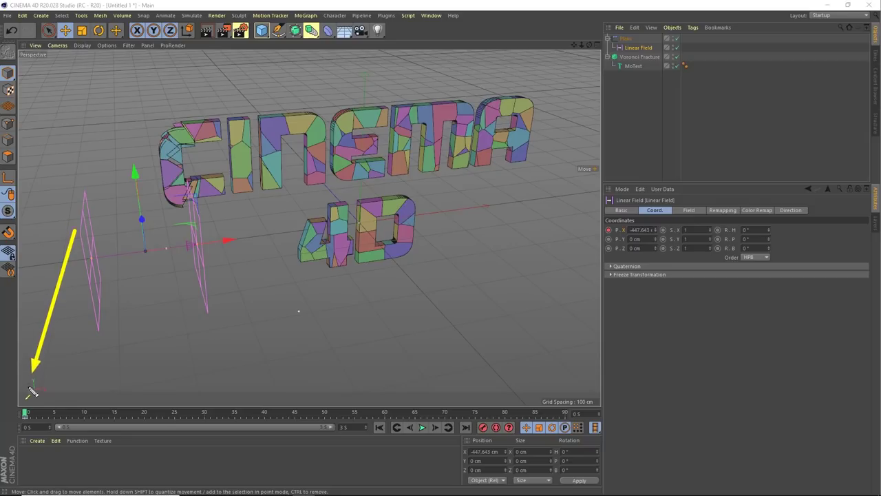
- At about frame 43, move the Linear Field right to P.X 518.157 cm, then return to frame 0
drag(37, 417, 297, 422)
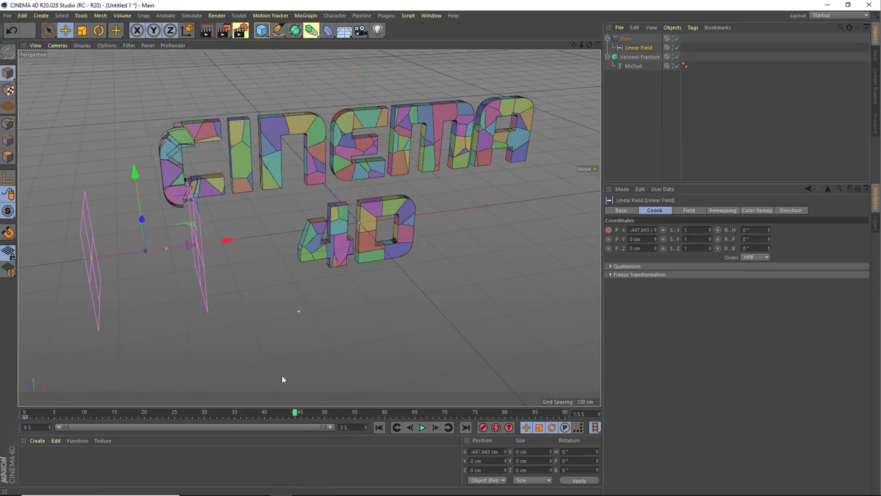
mouse_move(224, 242)
mouse_down()
mouse_move(346, 242)
mouse_move(521, 223)
mouse_move(561, 229)
mouse_up()
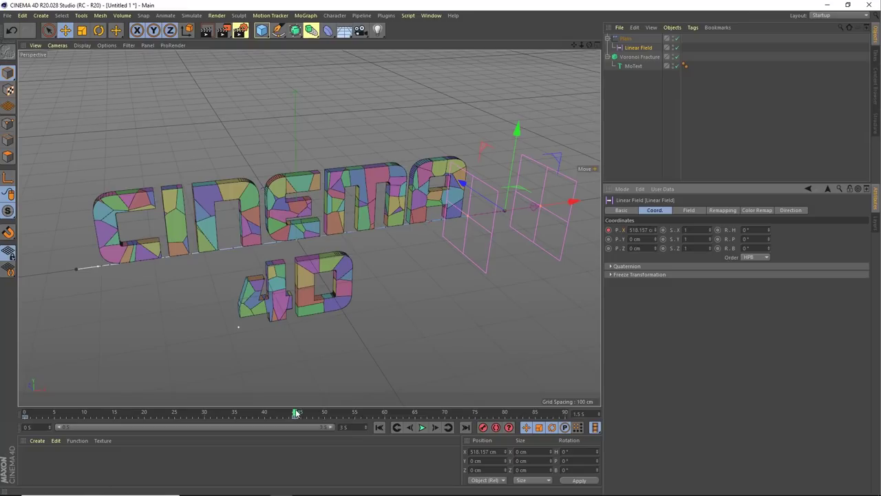
drag(296, 413, 15, 418)
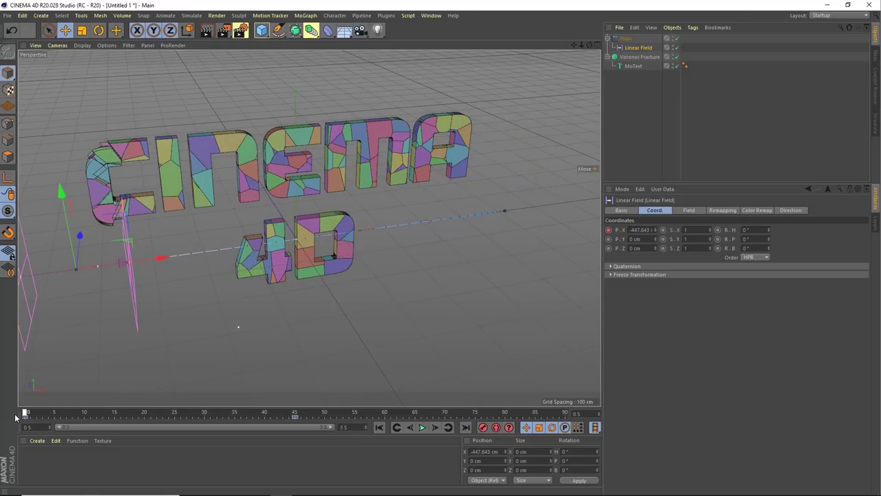
- Play the sweep and scrub to about frame 18 to preview the letters fracturing
click(422, 428)
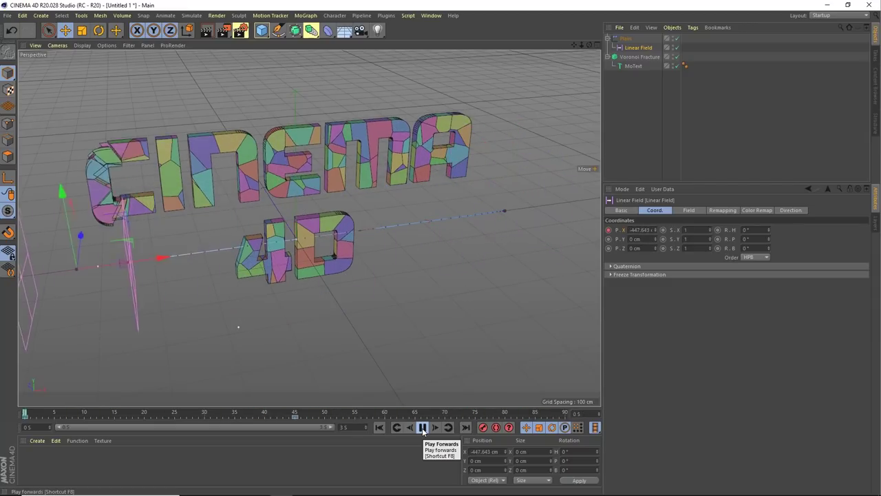
click(422, 427)
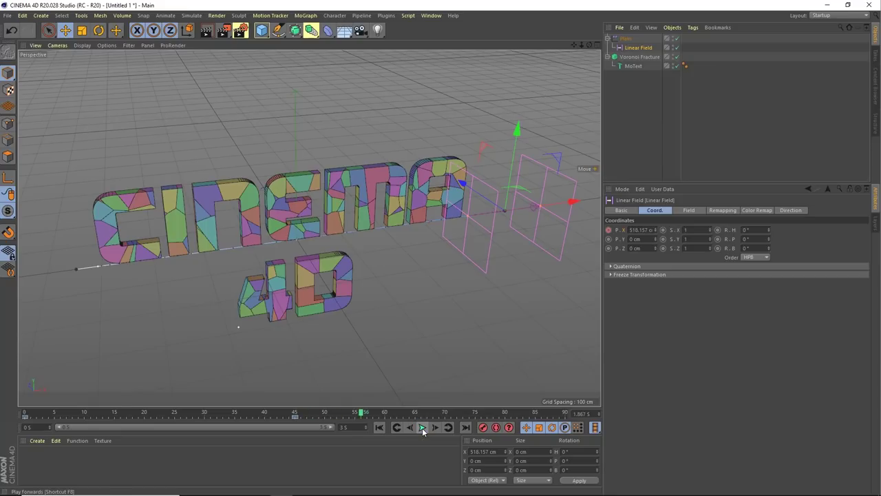
click(380, 428)
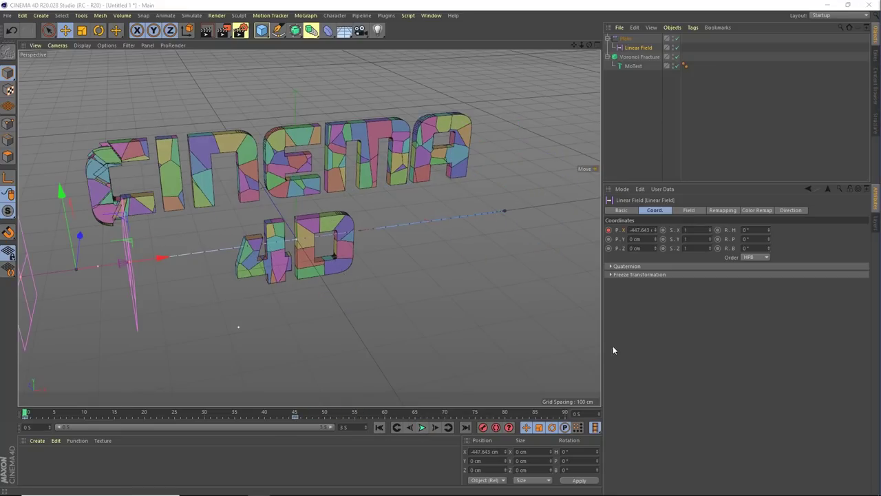
mouse_move(28, 413)
mouse_down()
mouse_move(169, 415)
mouse_move(147, 414)
mouse_move(157, 417)
mouse_up()
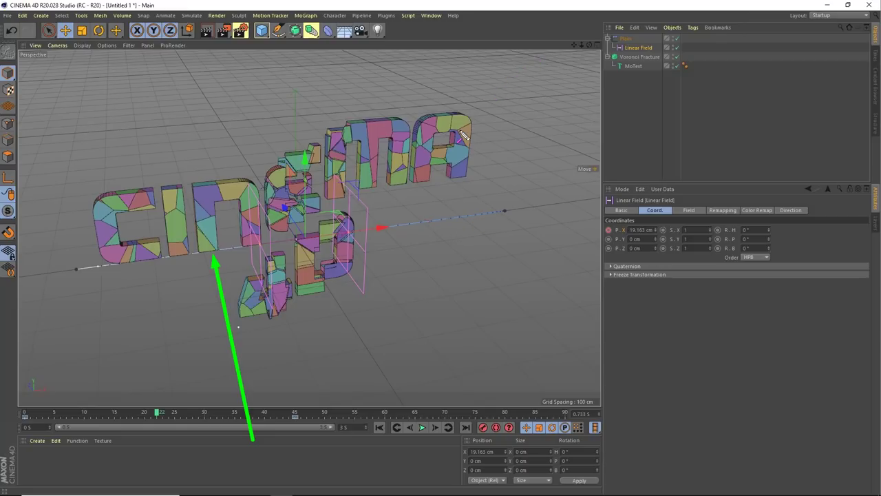
click(709, 165)
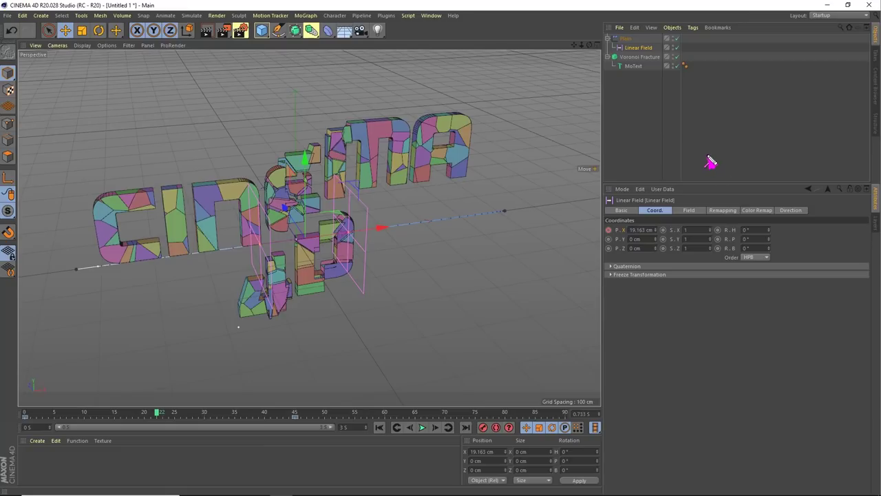
drag(710, 163, 628, 40)
- Set the Plain effector's P.Y offset to 500 cm on its Parameter tab
click(625, 38)
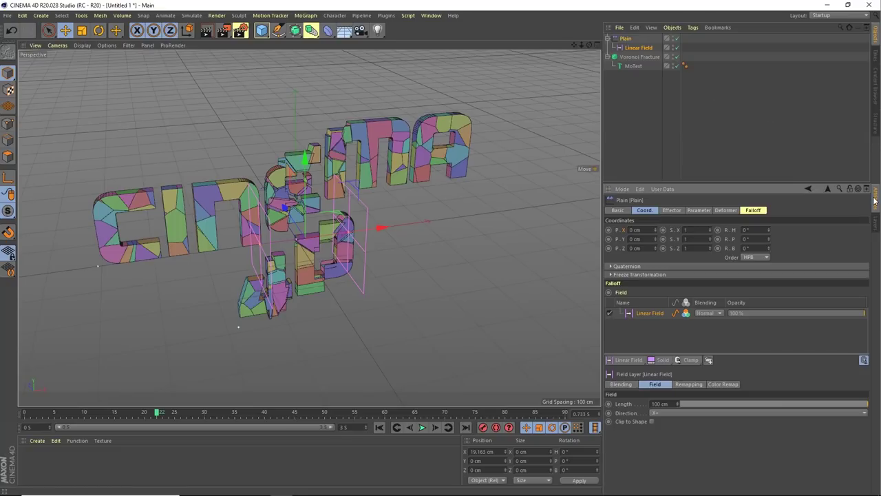
click(697, 209)
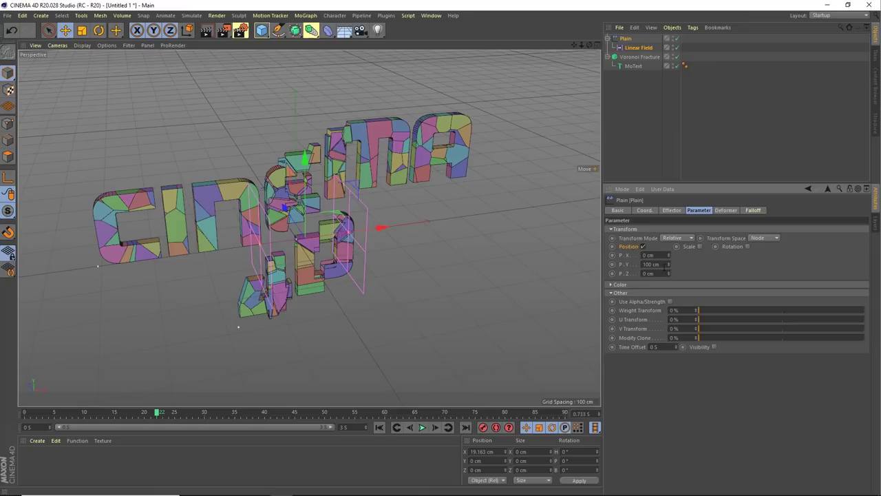
drag(668, 268, 668, 264)
drag(669, 263, 668, 284)
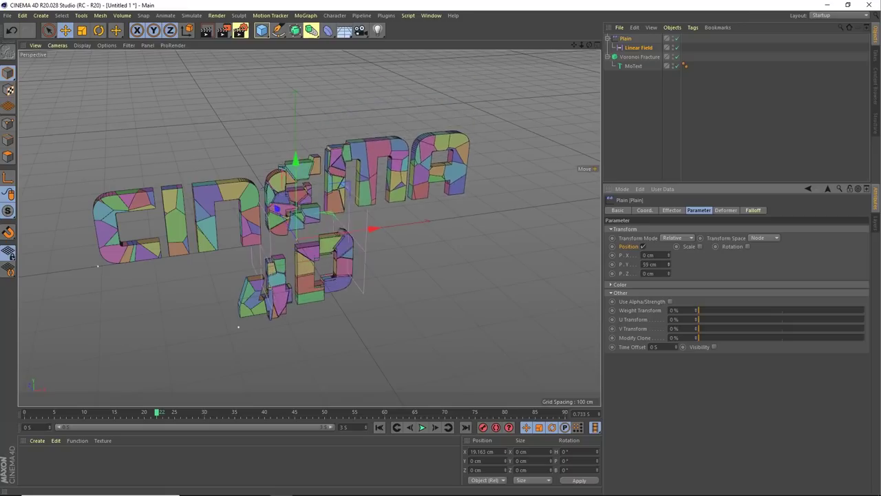
mouse_move(367, 270)
alt+mouse_down()
mouse_move(364, 219)
mouse_move(375, 227)
alt+mouse_up()
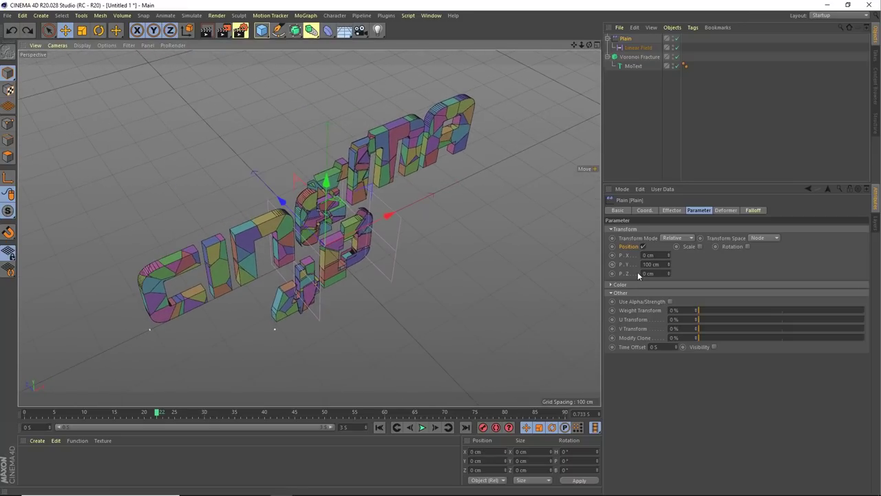
mouse_move(668, 255)
mouse_down()
mouse_move(668, 284)
mouse_move(668, 227)
mouse_move(668, 273)
mouse_up()
mouse_move(358, 227)
alt+mouse_down()
mouse_move(297, 140)
mouse_move(332, 179)
alt+mouse_up()
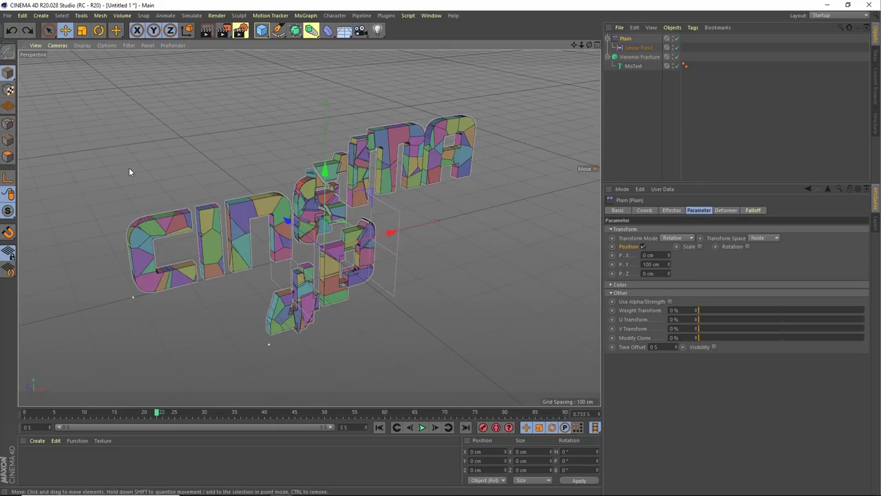
mouse_move(342, 181)
alt+mouse_down()
mouse_move(293, 219)
mouse_move(338, 231)
alt+mouse_up()
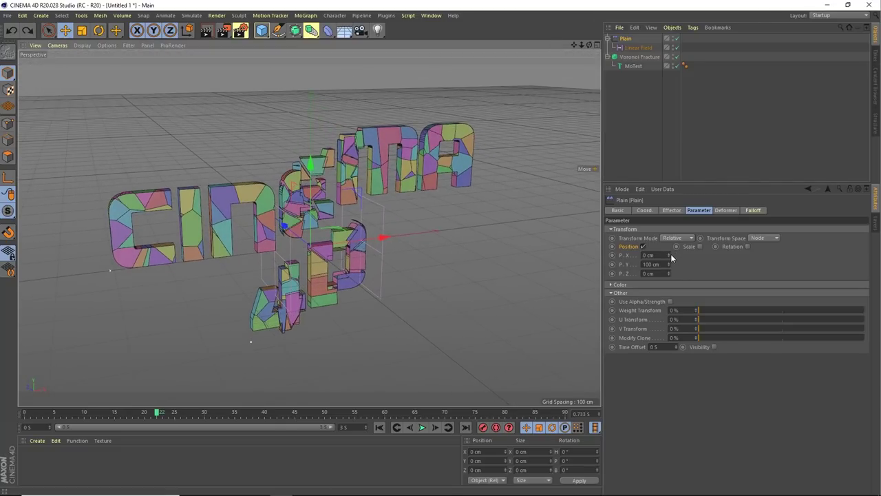
click(662, 264)
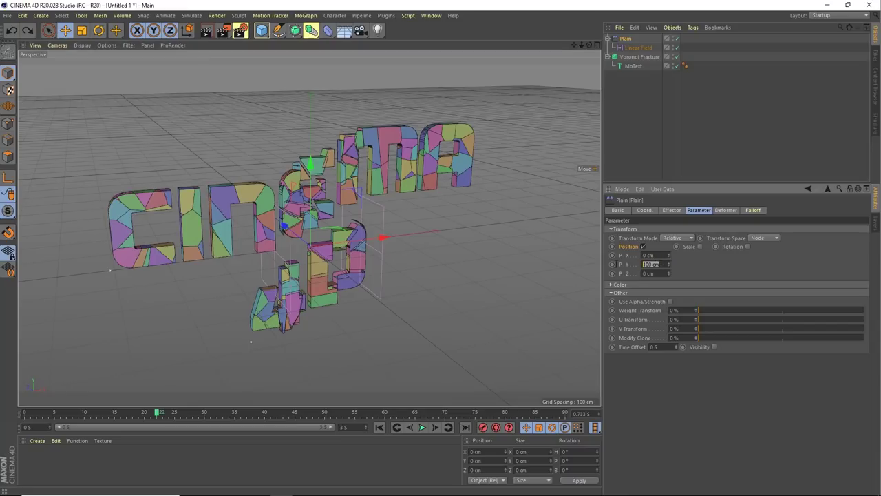
text(500)
key(Return)
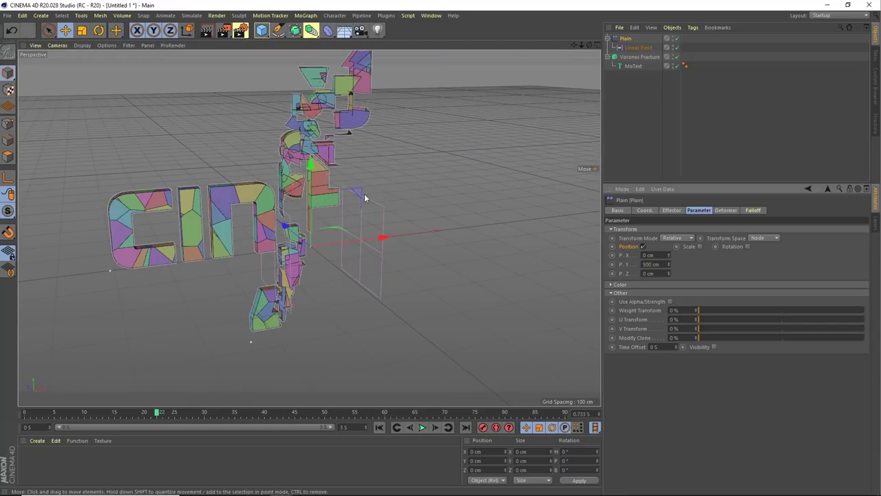
- Play from the start to watch the pieces stack high and settle back
mouse_move(363, 197)
alt+mouse_down()
mouse_move(242, 219)
mouse_move(346, 203)
mouse_move(289, 206)
mouse_move(337, 213)
alt+mouse_up()
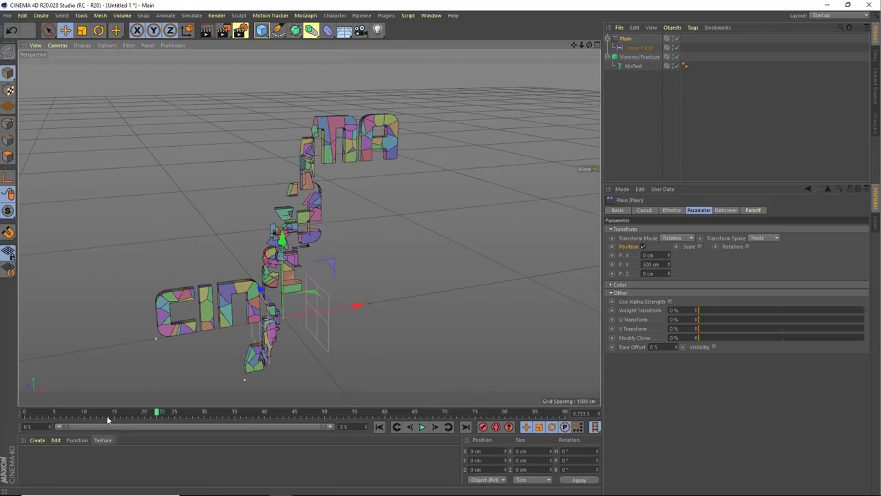
click(21, 413)
key(F8)
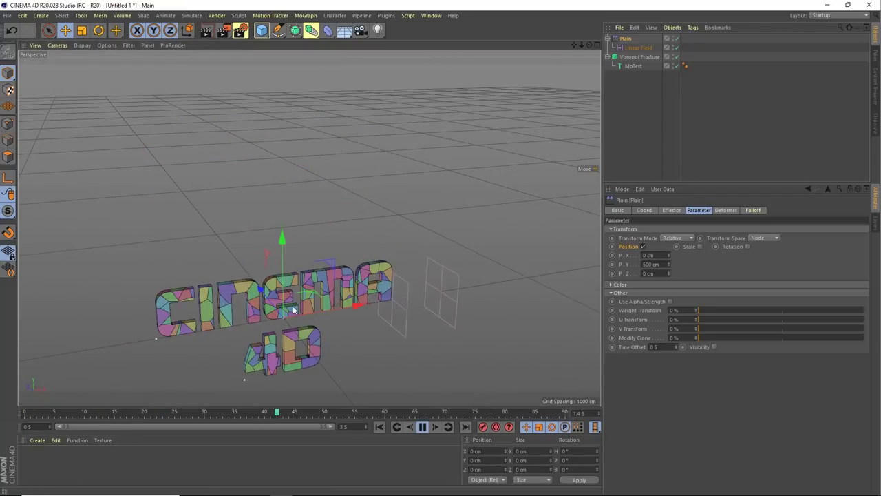
- Stop playback and drag the Plain effector's P.Z offset to about -1025 cm
key(F8)
alt+middle_drag(292, 306, 330, 225)
scroll(372, 215, up, 3)
alt+drag(372, 216, 413, 221)
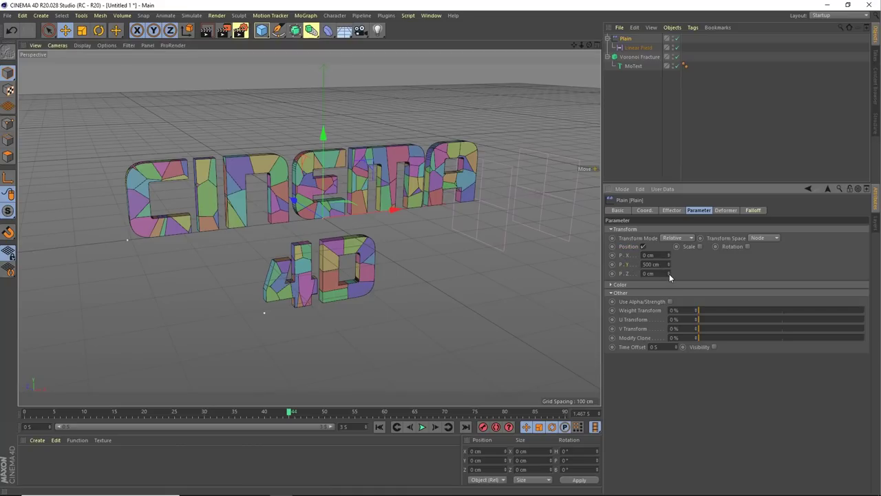
drag(169, 412, 175, 412)
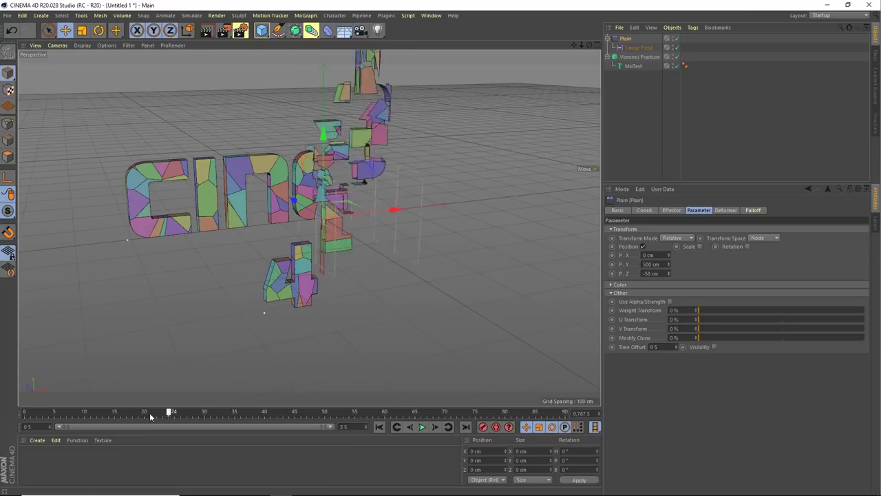
drag(668, 273, 668, 344)
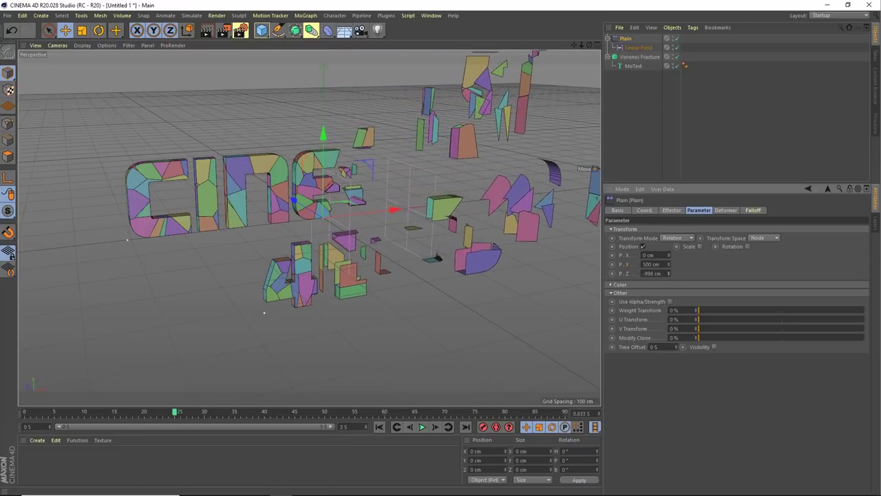
mouse_move(350, 200)
alt+mouse_down()
mouse_move(328, 201)
mouse_move(322, 176)
mouse_move(381, 371)
alt+mouse_up()
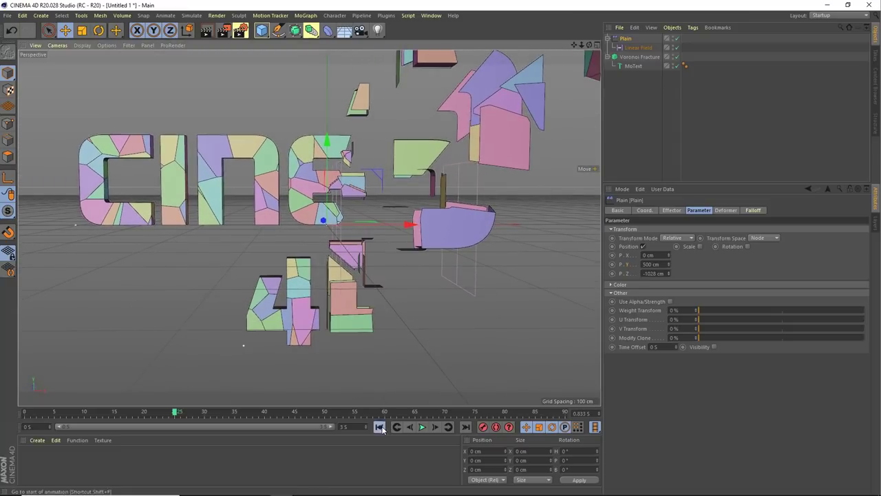
- Play the animation to watch pieces fly toward the camera, pause, and return to frame 0
click(422, 427)
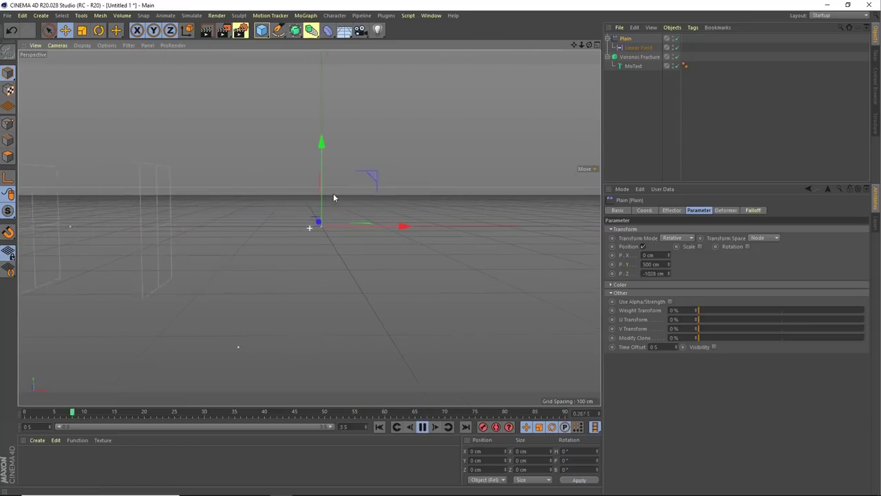
click(422, 427)
click(380, 426)
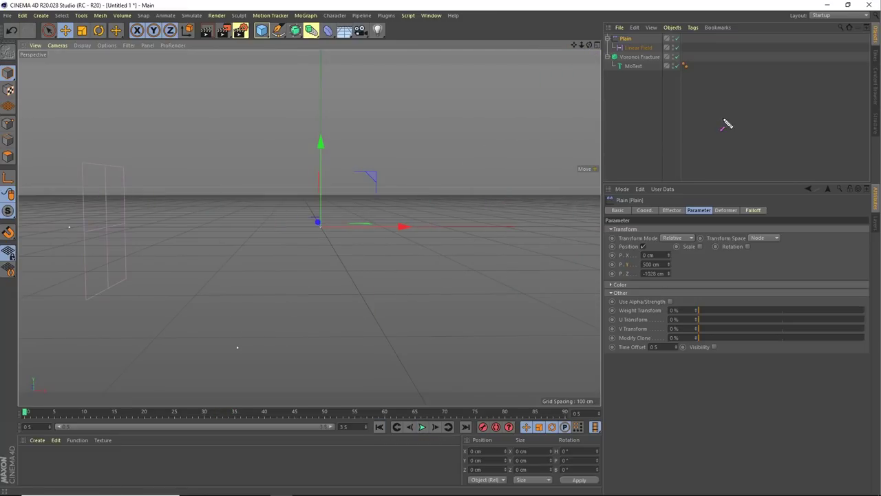
drag(722, 118, 640, 42)
drag(723, 118, 873, 201)
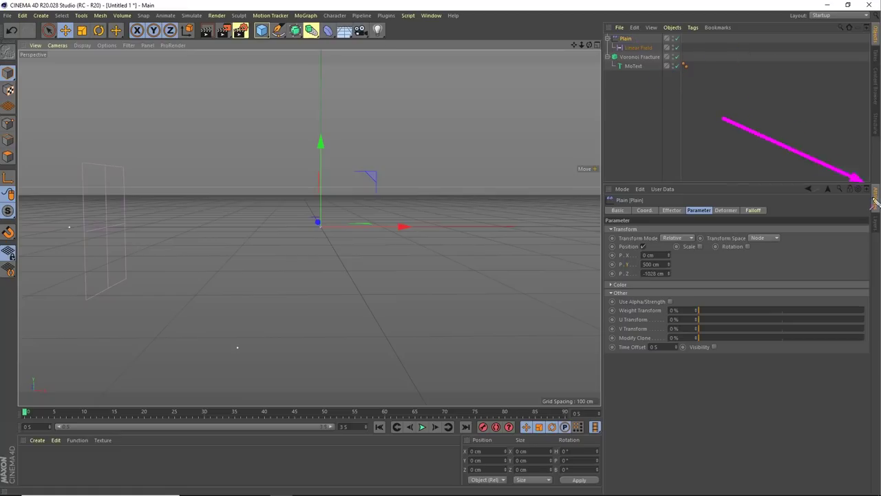
drag(722, 119, 705, 210)
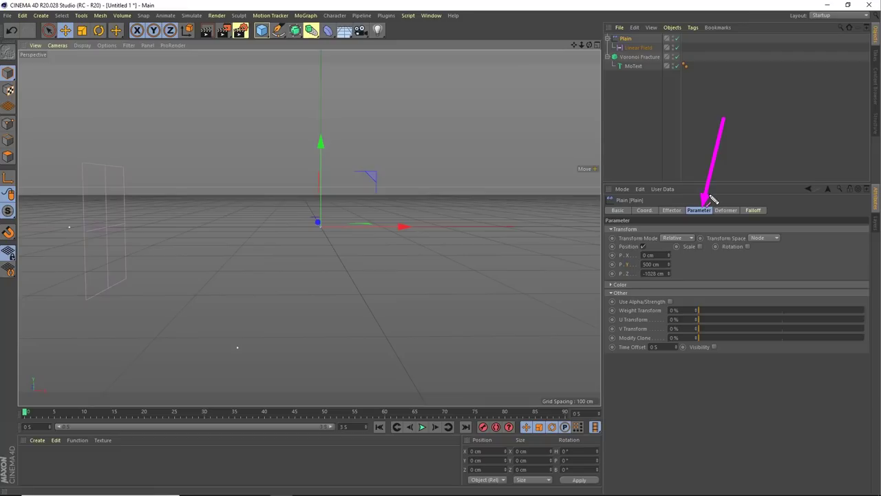
drag(689, 104, 646, 212)
click(644, 210)
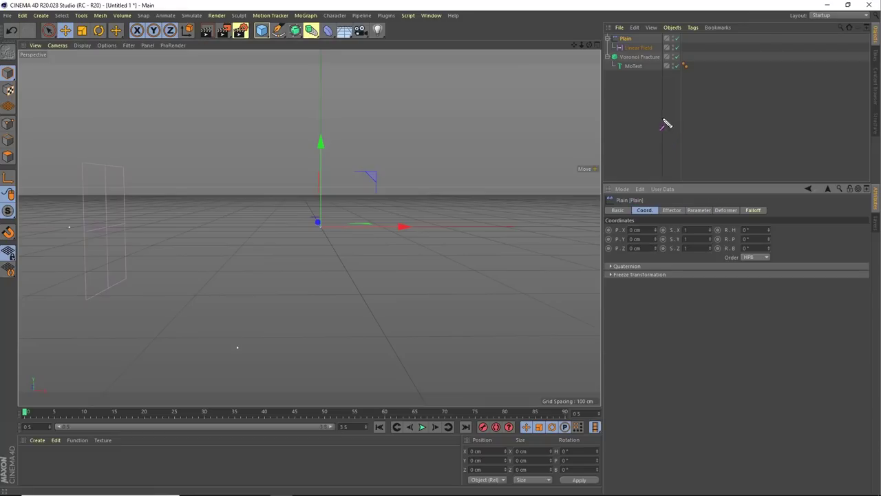
drag(663, 118, 626, 254)
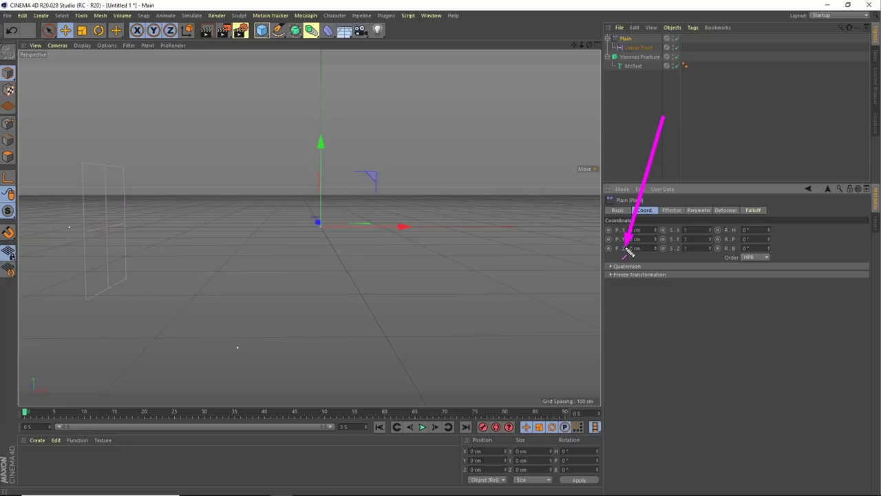
mouse_move(663, 117)
mouse_down()
mouse_move(631, 48)
mouse_move(634, 69)
mouse_move(633, 36)
mouse_move(665, 67)
mouse_move(692, 132)
mouse_move(700, 216)
mouse_up()
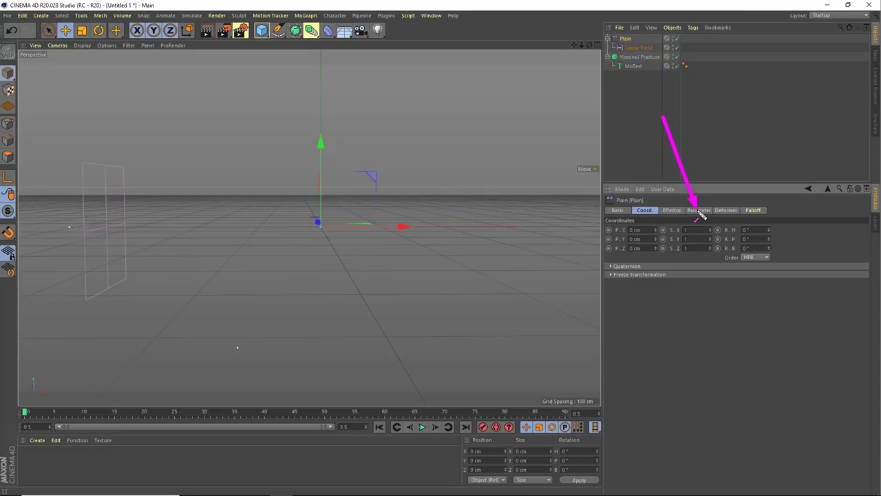
click(698, 211)
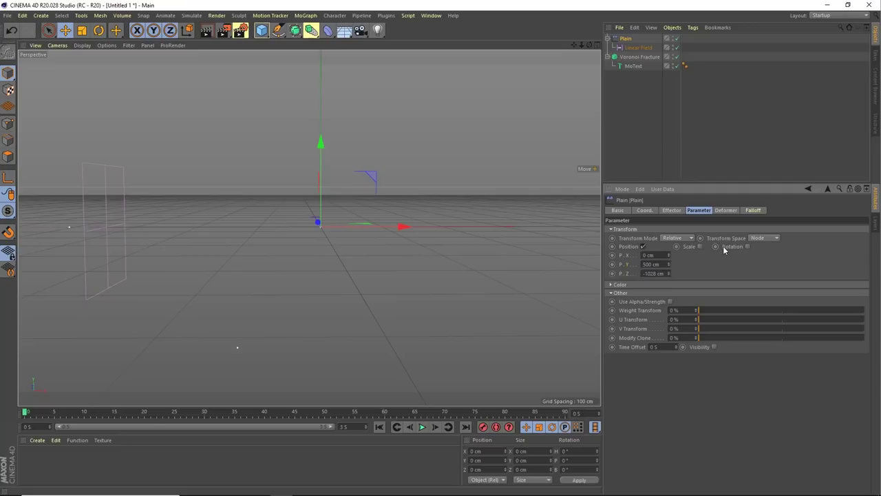
- Enable Rotation on the Plain effector and set R.H, R.P and R.B to 90°
drag(27, 413, 157, 413)
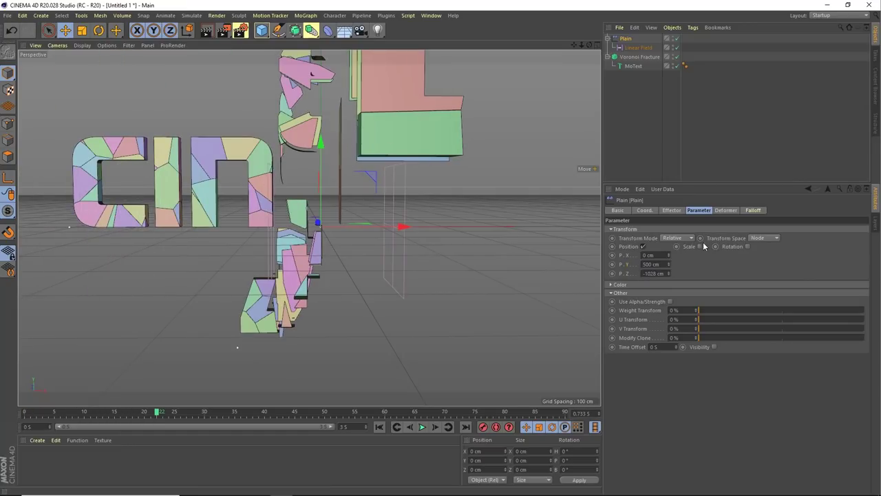
click(747, 246)
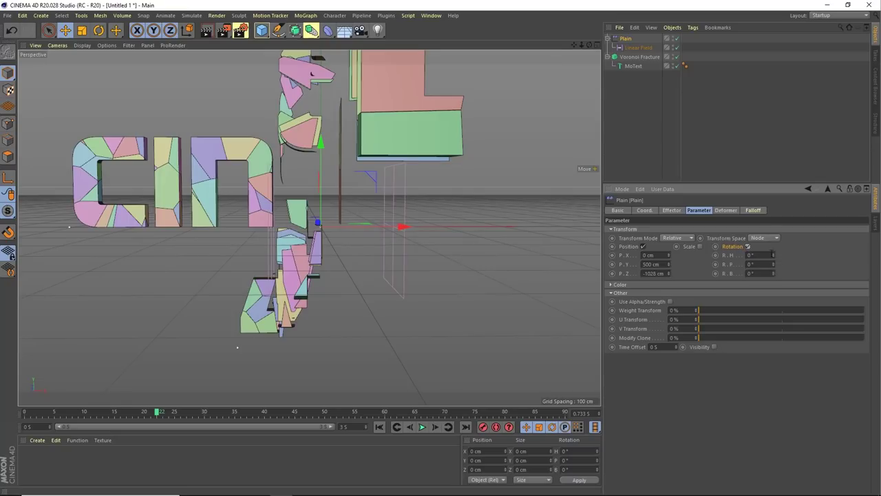
mouse_move(777, 257)
mouse_down()
mouse_move(737, 257)
mouse_move(812, 255)
mouse_move(760, 253)
mouse_up()
text(90)
key(Tab)
text(90)
key(Tab)
text(90)
key(Return)
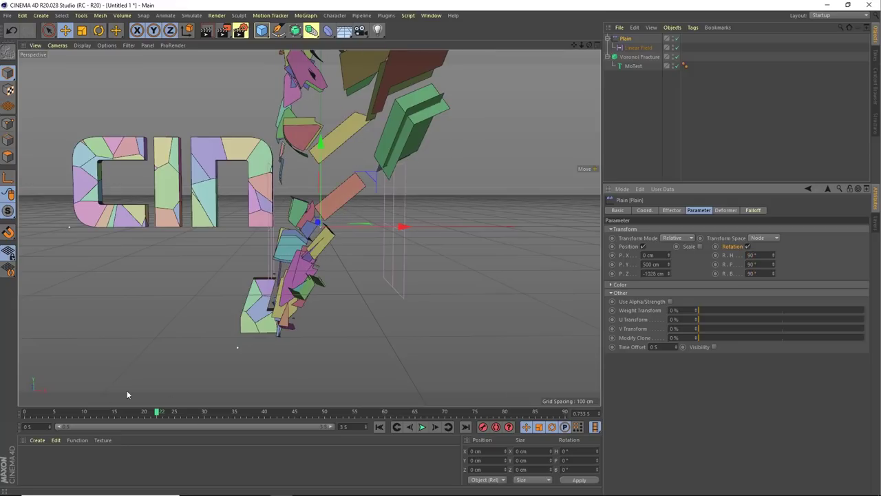
- Scrub and replay the animation from frame 0 to check the rotated pieces
mouse_move(25, 412)
mouse_down()
mouse_move(172, 411)
mouse_move(204, 441)
mouse_up()
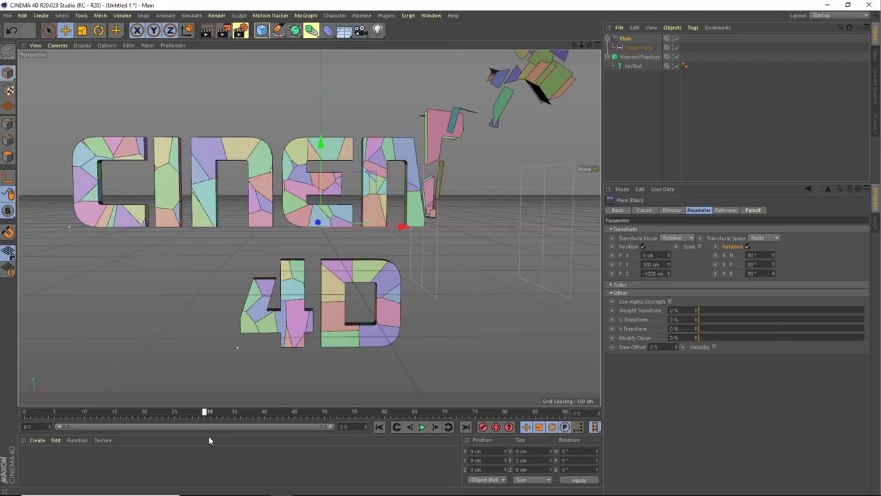
mouse_move(209, 440)
mouse_down()
mouse_move(160, 427)
mouse_move(216, 427)
mouse_move(83, 426)
mouse_move(191, 420)
mouse_move(165, 418)
mouse_up()
click(749, 255)
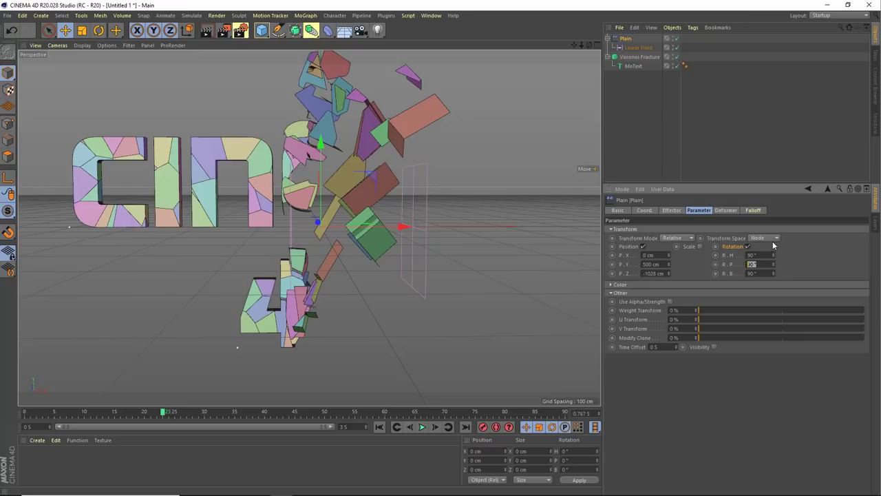
drag(38, 413, 20, 413)
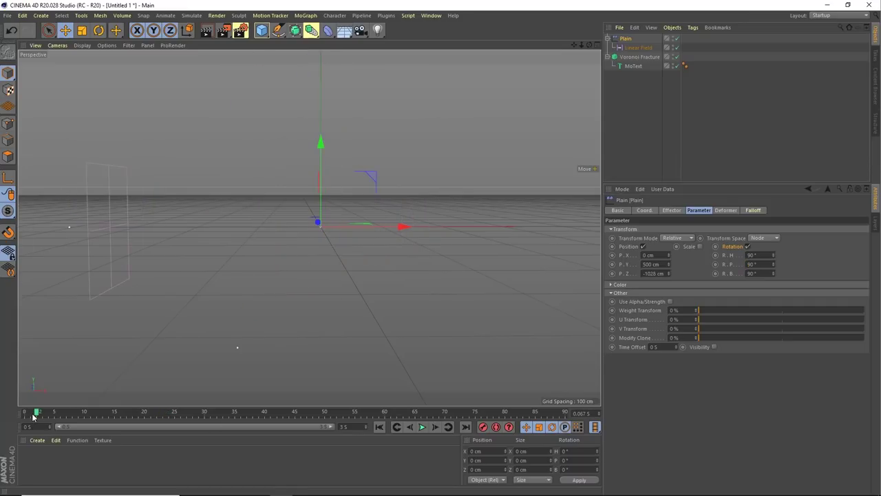
key(F8)
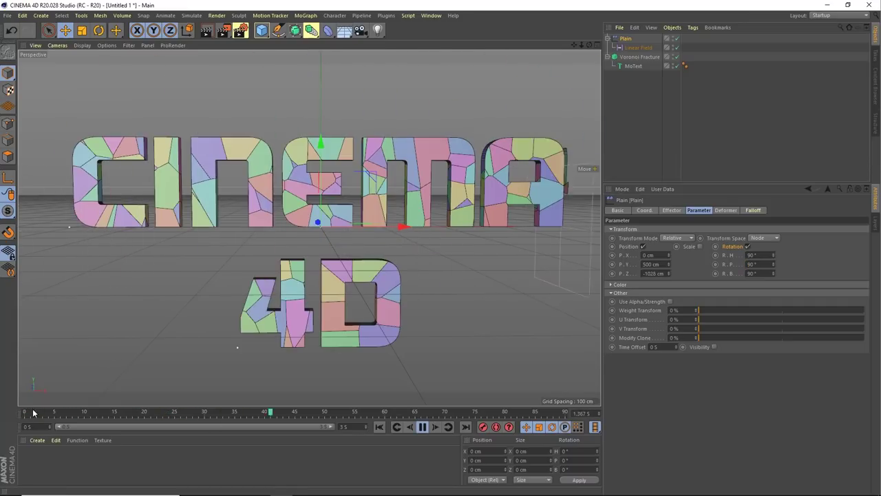
drag(49, 412, 28, 414)
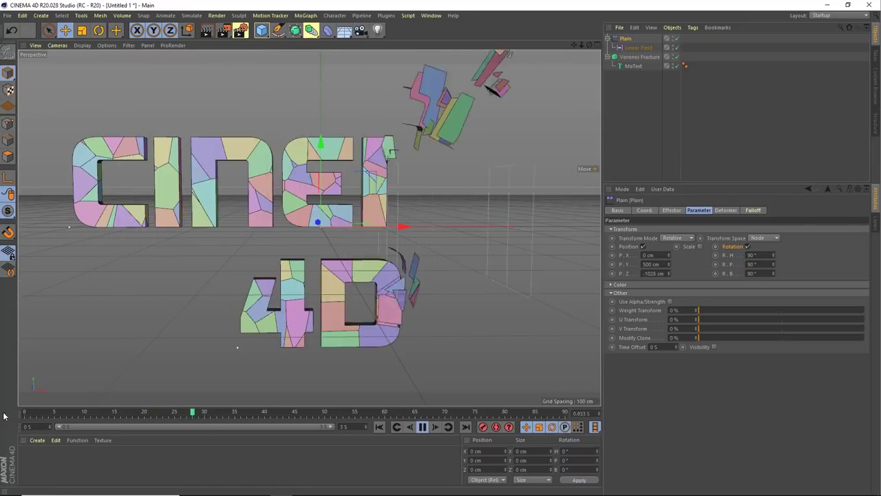
click(28, 414)
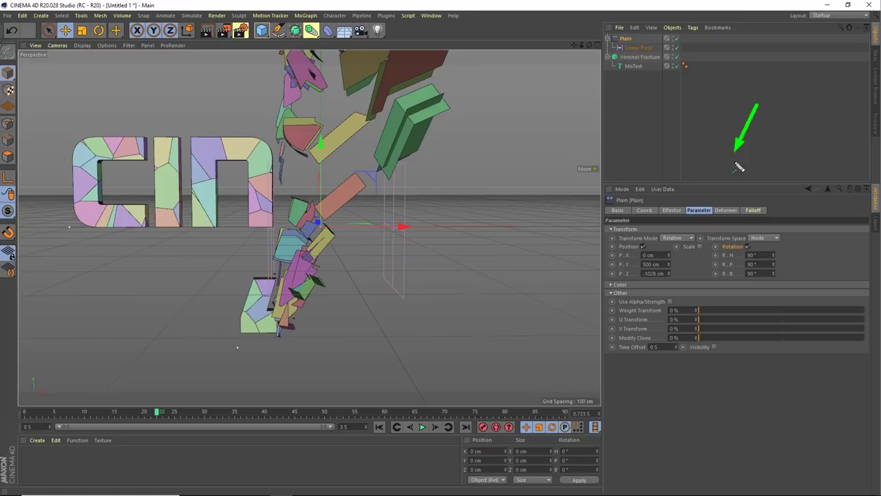
- Add a Delay modifier layer above the Linear Field, set to Smooth at 50% strength
click(755, 210)
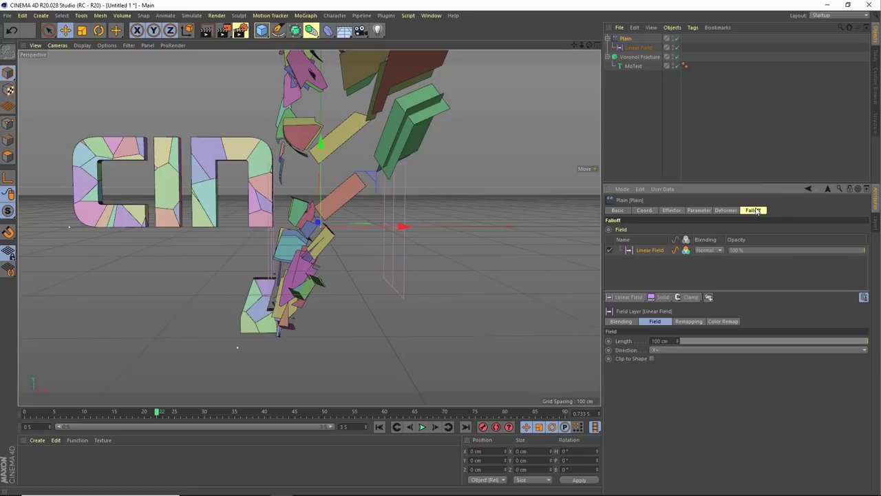
click(652, 251)
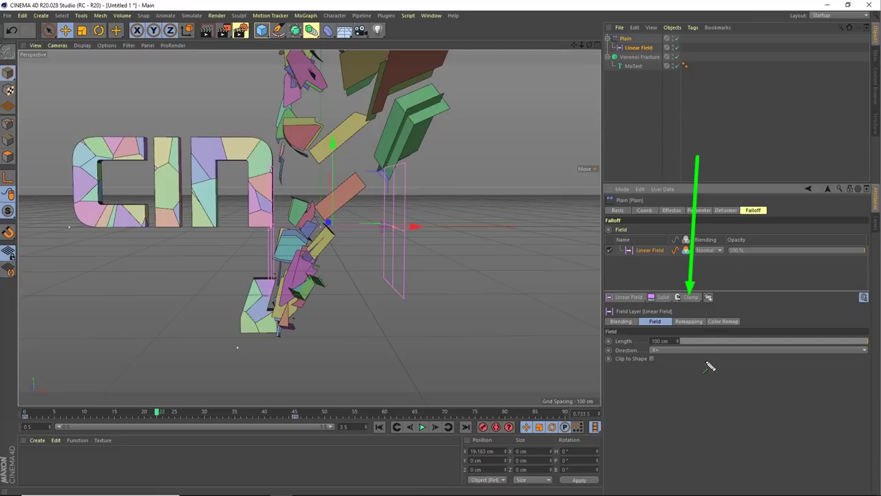
click(690, 297)
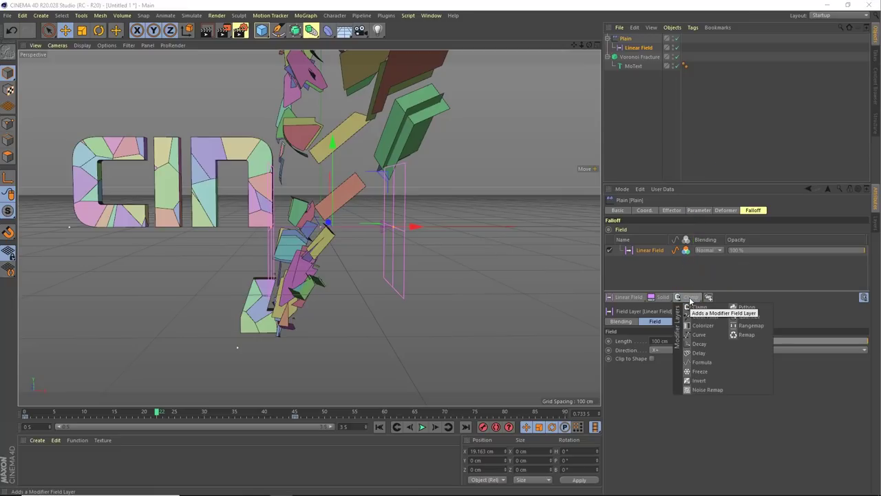
click(699, 353)
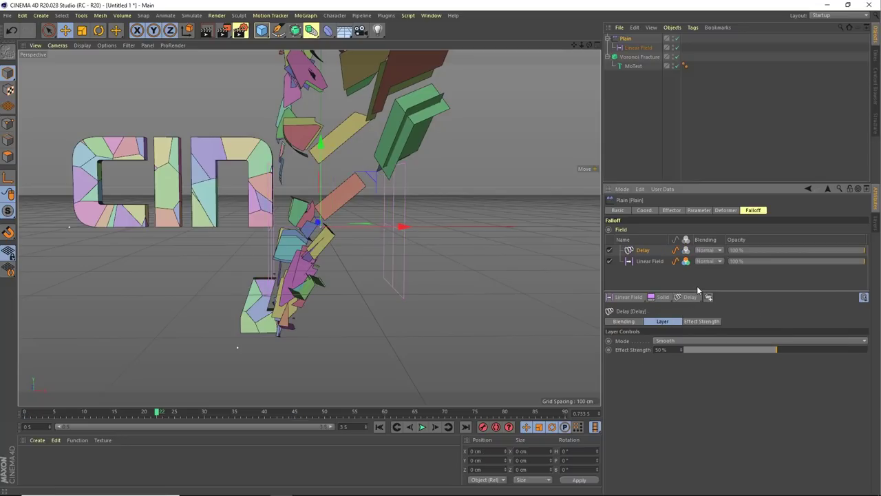
click(647, 262)
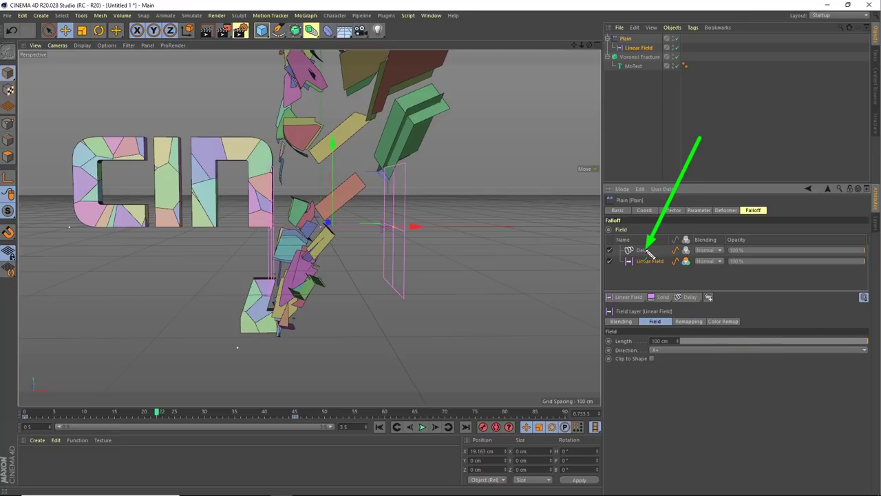
click(647, 251)
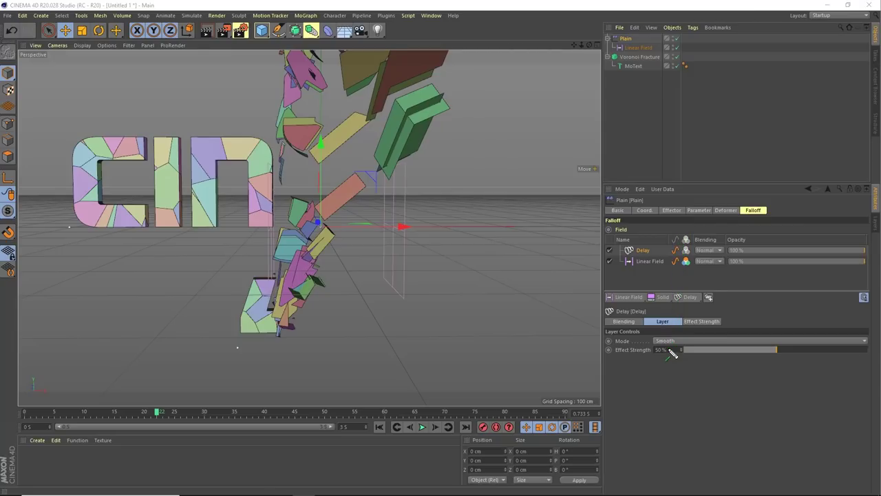
- Play the animation while toggling the Delay layer off and on to compare
click(380, 427)
click(422, 427)
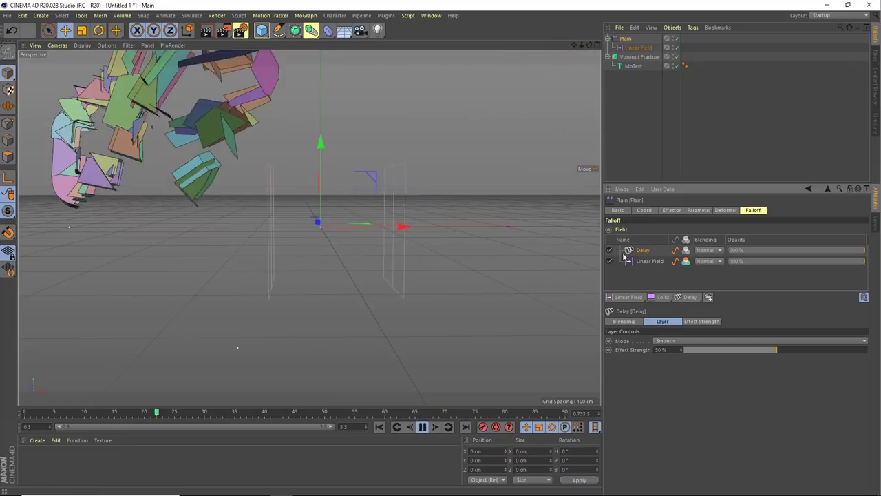
click(612, 251)
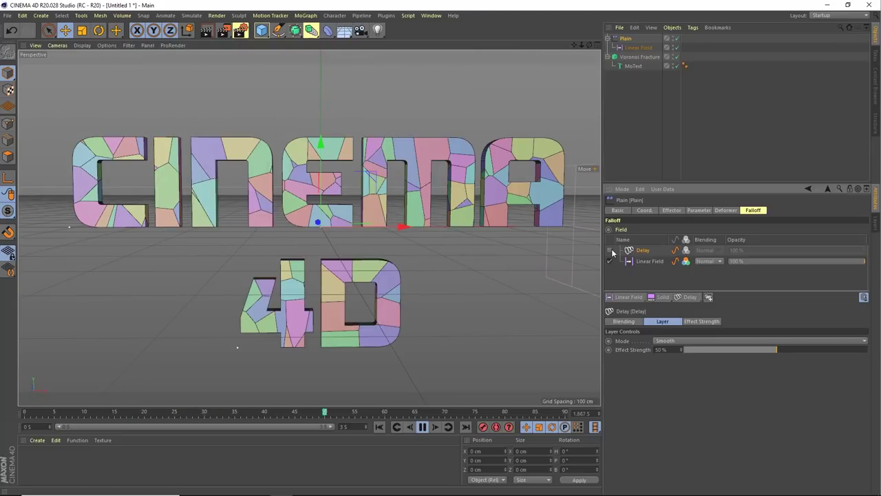
click(611, 251)
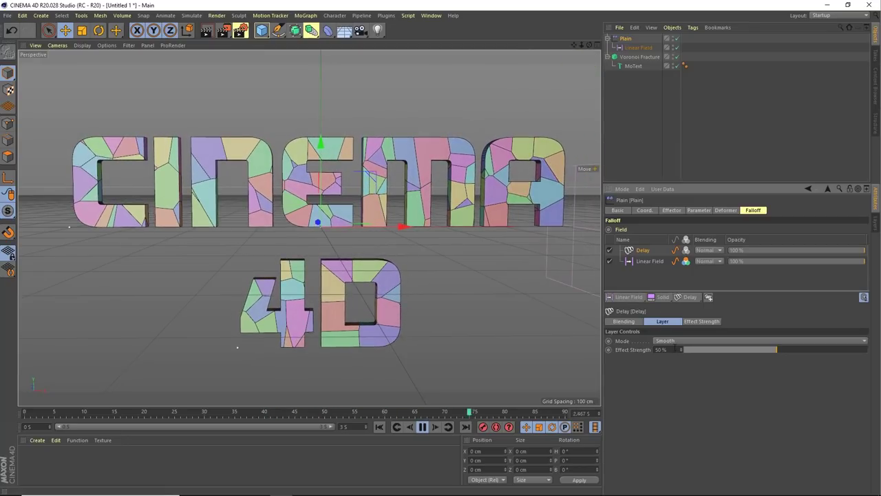
- Set the Delay layer's Effect Strength to 30%
click(660, 349)
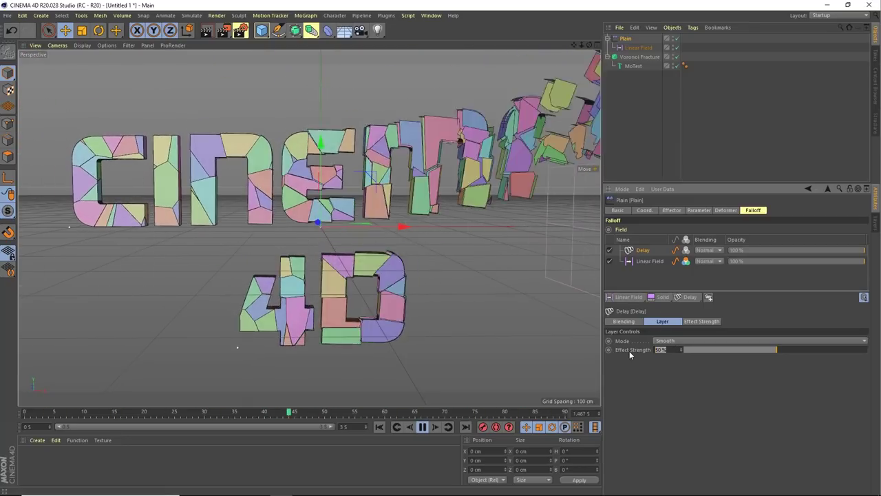
key(BackSpace)
text(30)
key(Return)
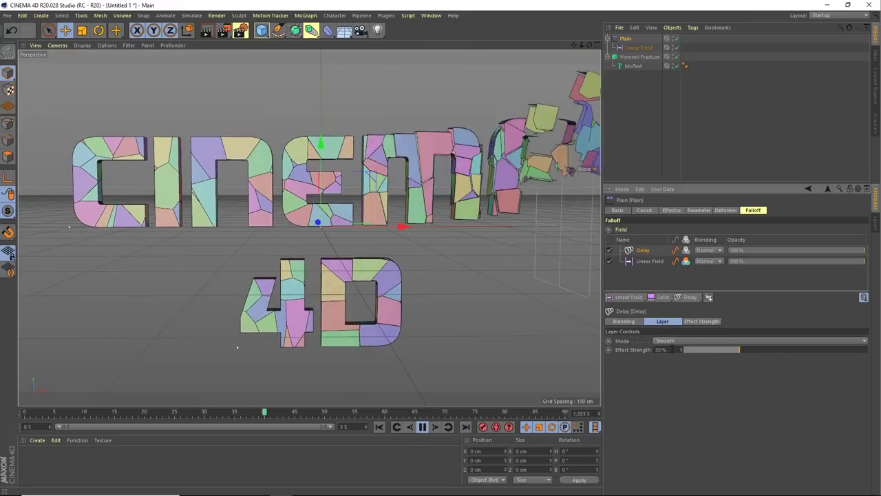
drag(741, 349, 831, 349)
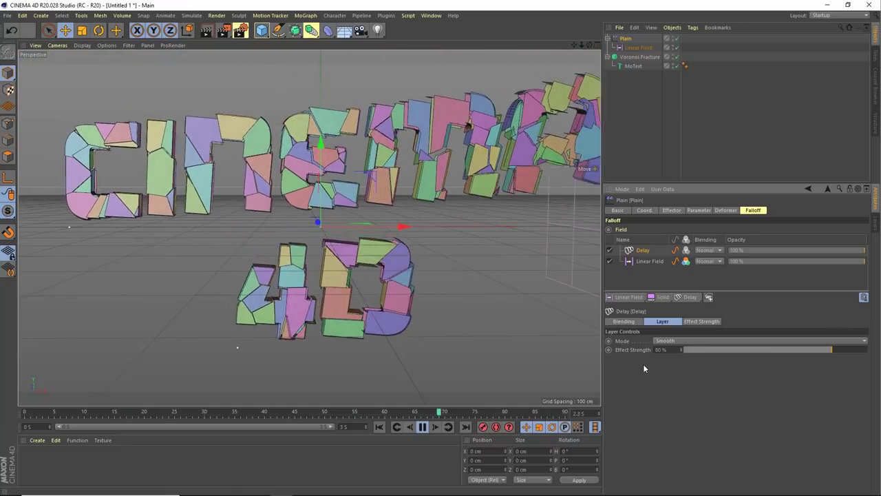
click(660, 349)
text(30)
key(Return)
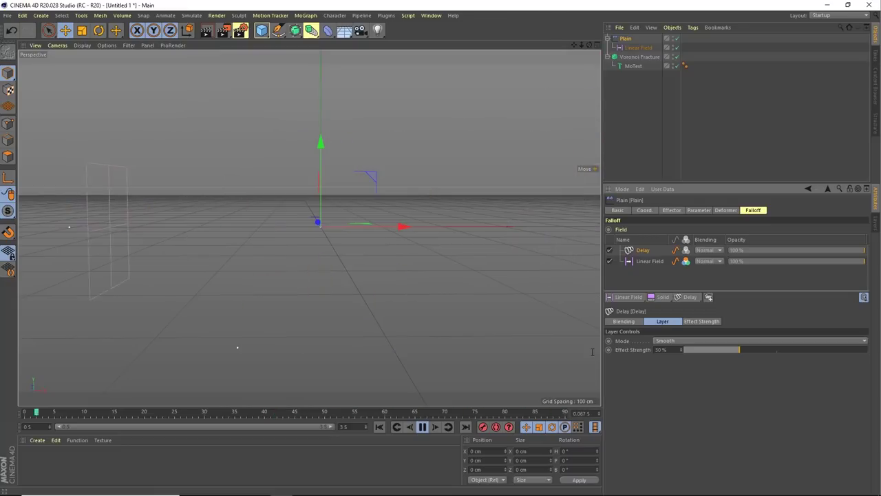
- Stop, scrub through the fracture, and replay from an early frame to see pieces ease back
click(423, 427)
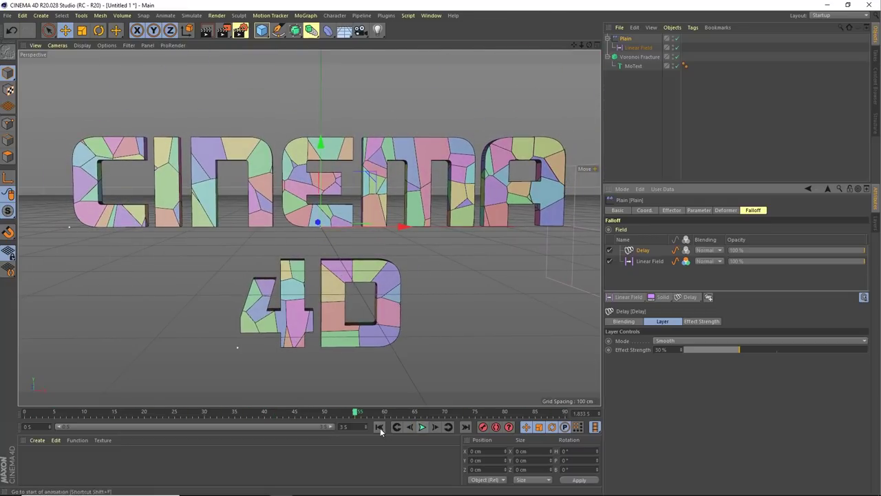
drag(362, 411, 460, 408)
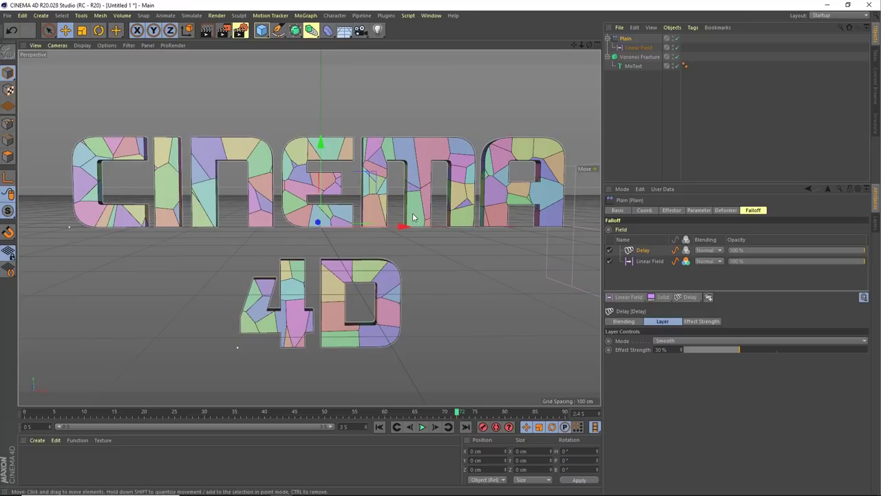
mouse_move(23, 418)
mouse_down()
mouse_move(273, 411)
mouse_move(27, 411)
mouse_up()
key(F8)
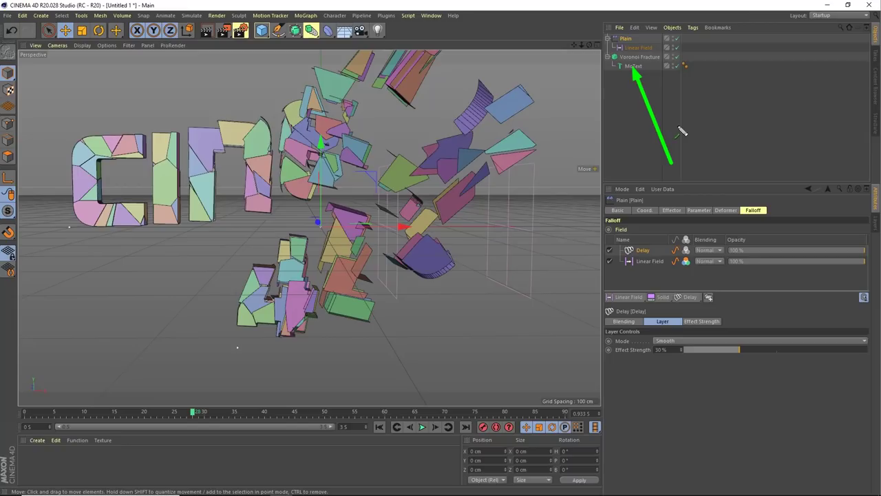
- Enable Create Single Object in the MoText's Caps settings and scrub to check the reassembled letters
click(635, 69)
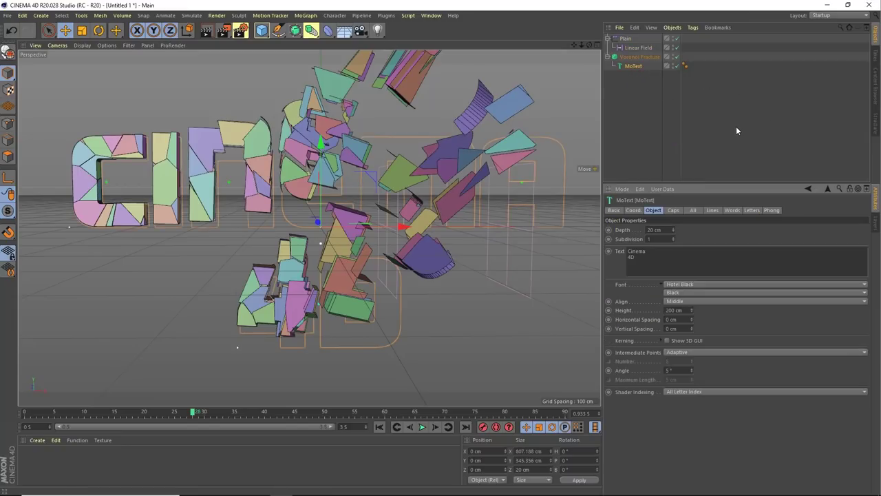
click(673, 210)
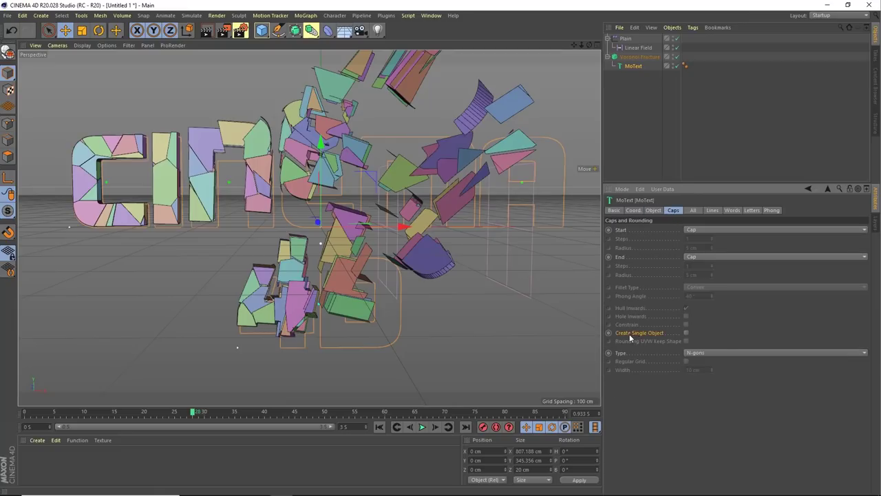
click(686, 334)
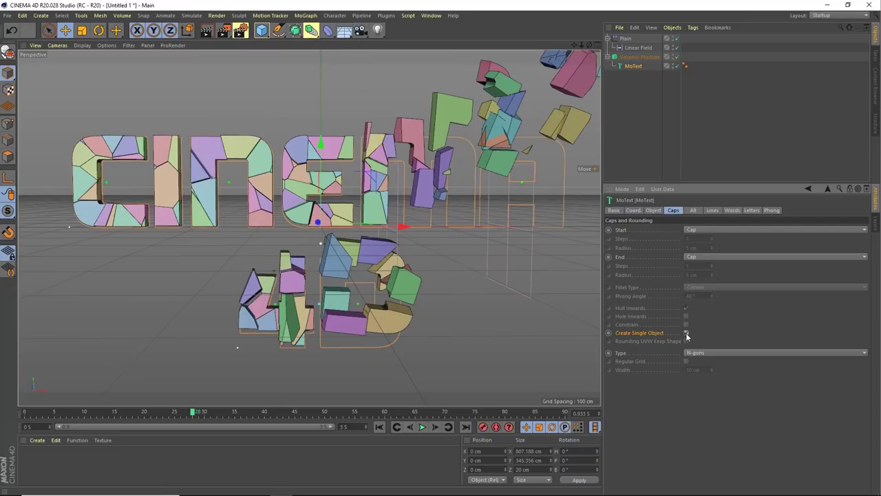
click(687, 333)
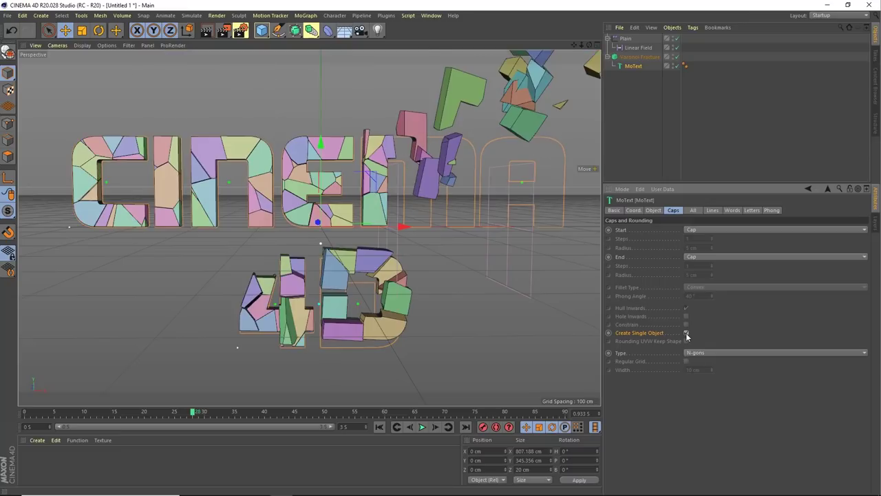
click(686, 333)
click(687, 333)
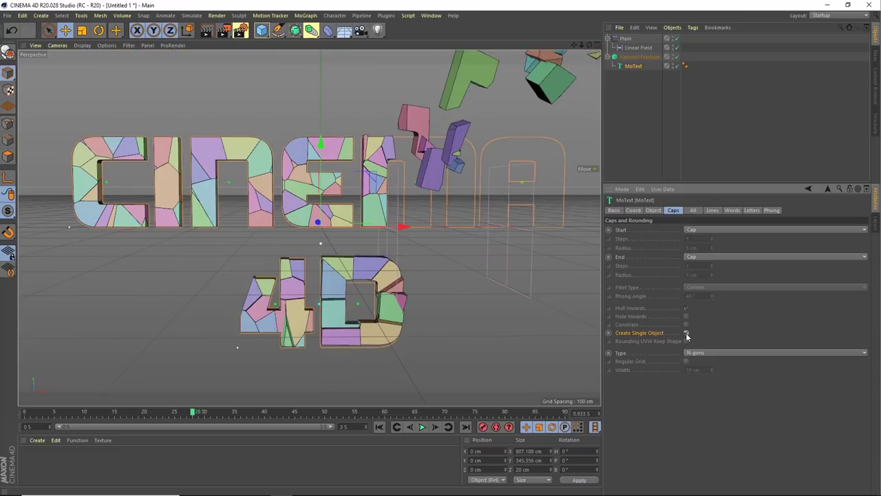
drag(183, 412, 535, 415)
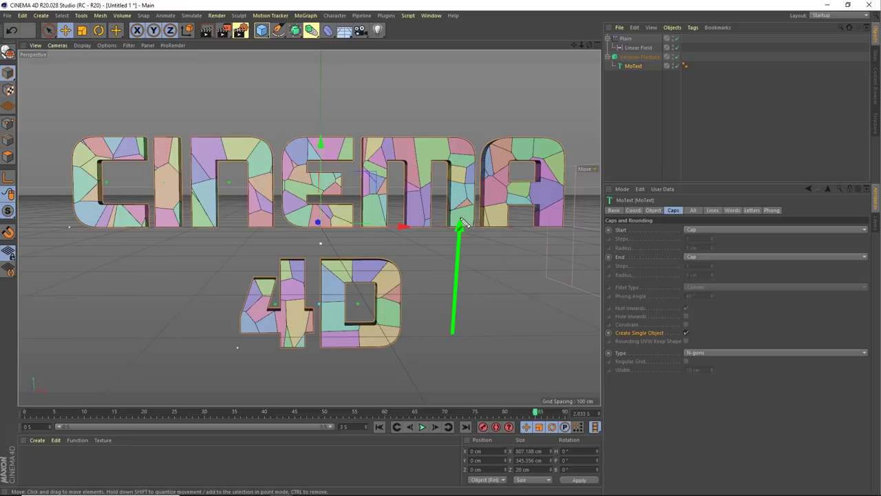
click(379, 426)
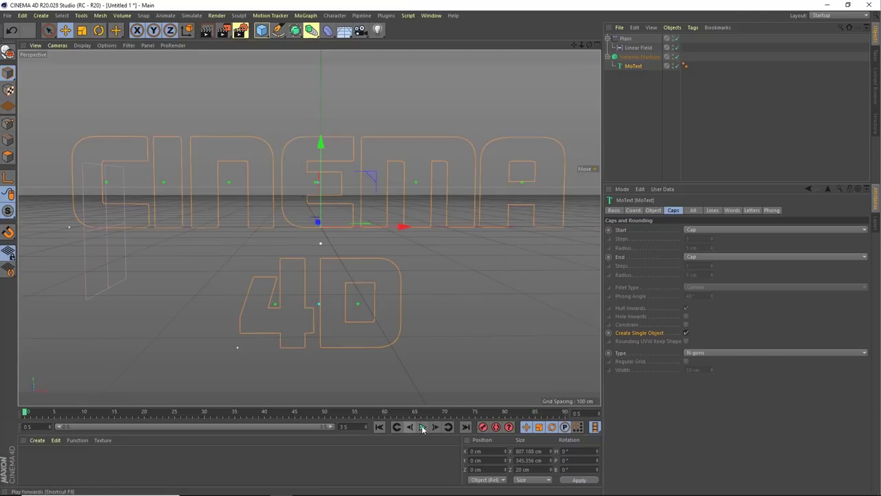
click(422, 428)
click(671, 132)
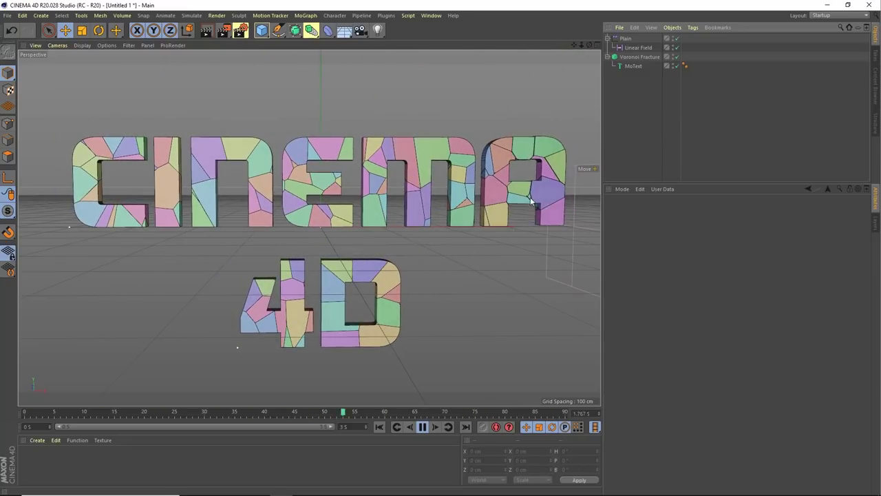
click(422, 426)
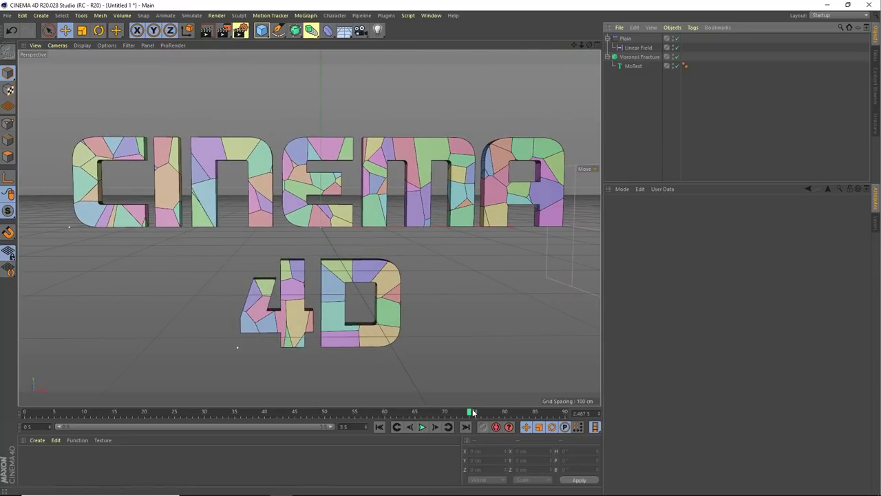
drag(473, 411, 584, 412)
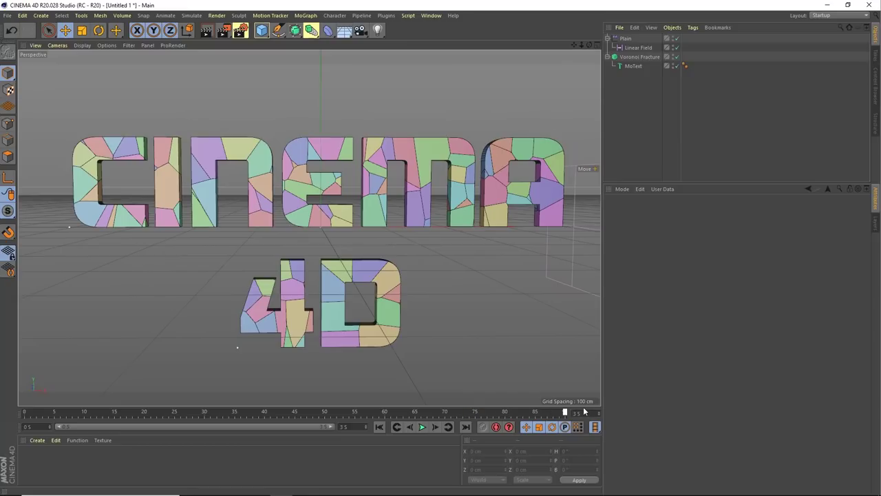
click(632, 66)
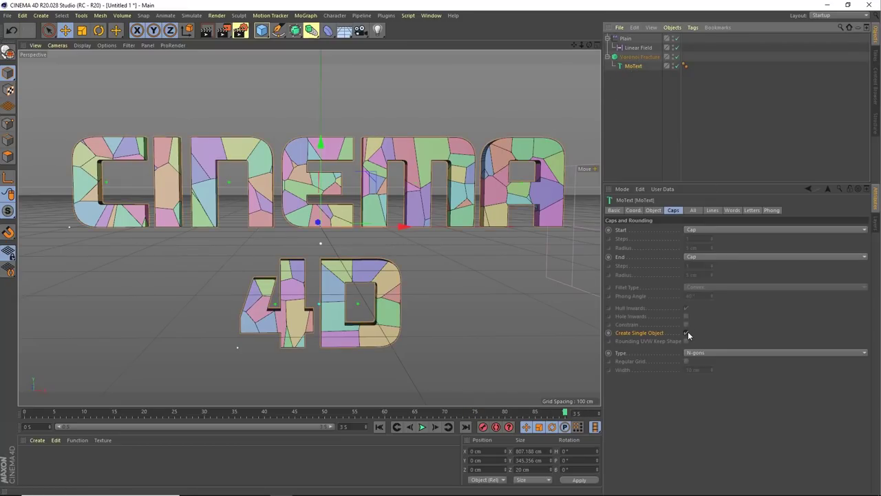
click(687, 333)
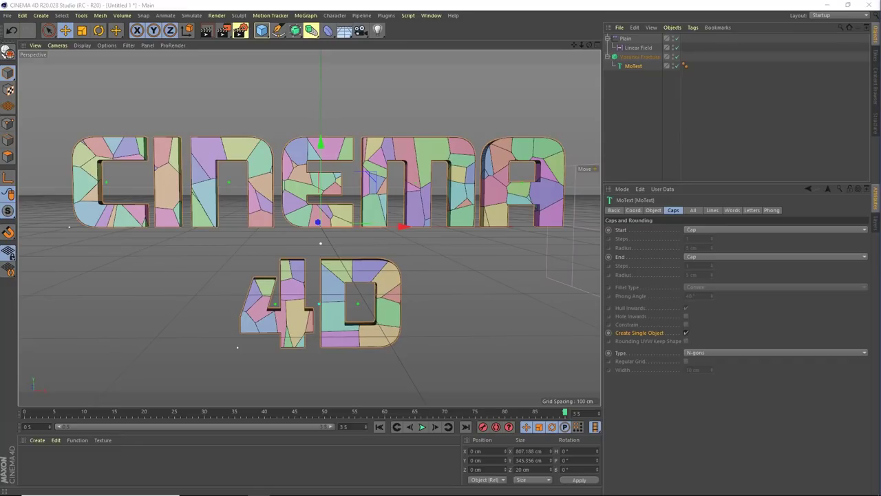
click(612, 103)
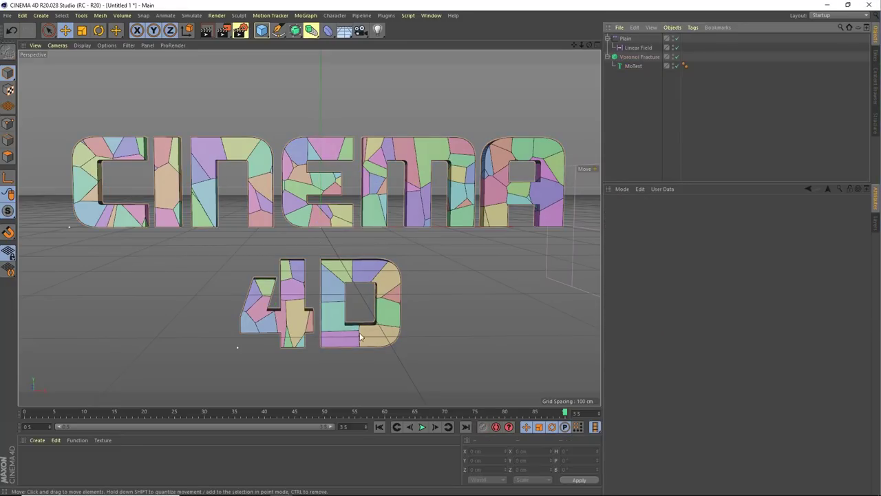
drag(79, 407, 3, 413)
key(F8)
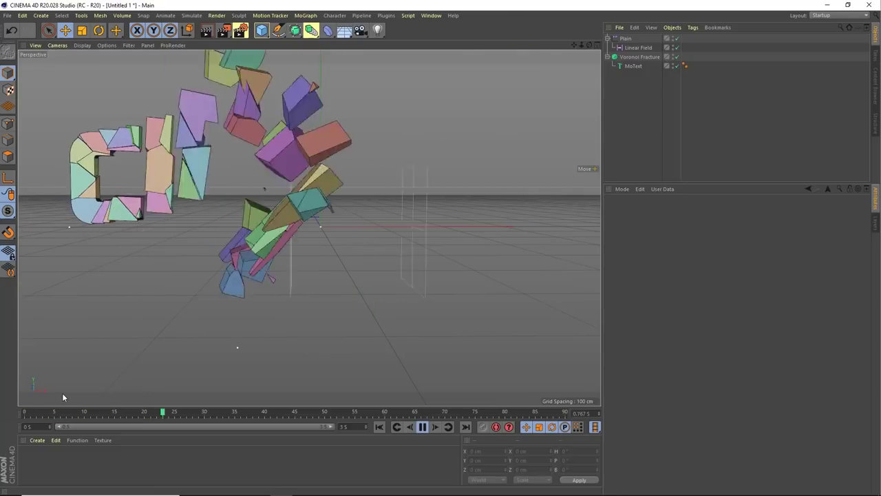
key(F8)
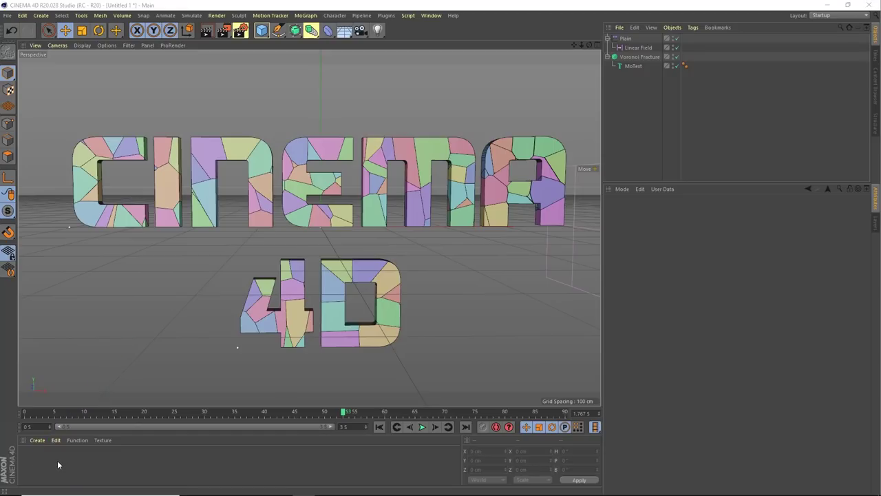
- Add a second material, Mat.1, and darken Mat to near-black (V 13%)
double_click(57, 460)
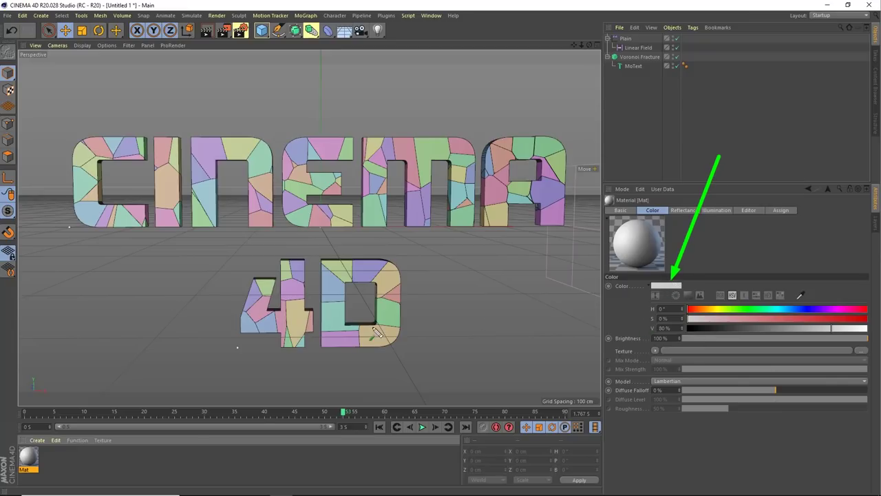
click(90, 466)
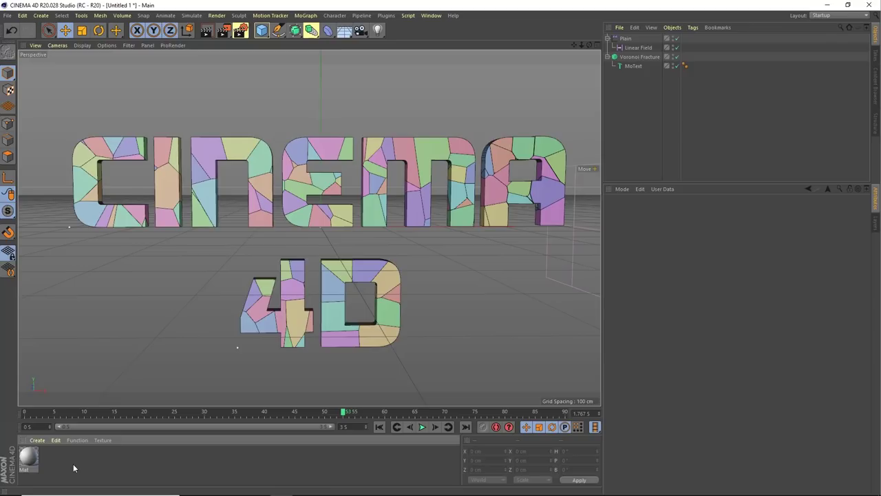
double_click(74, 468)
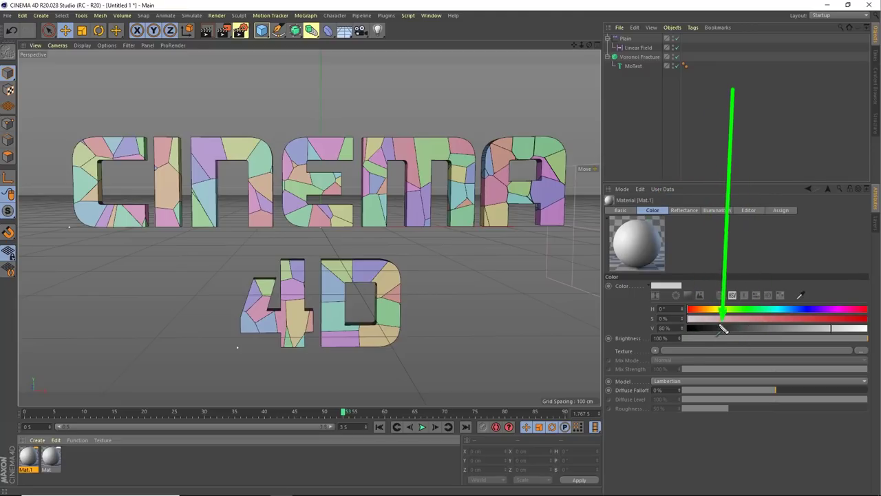
click(51, 458)
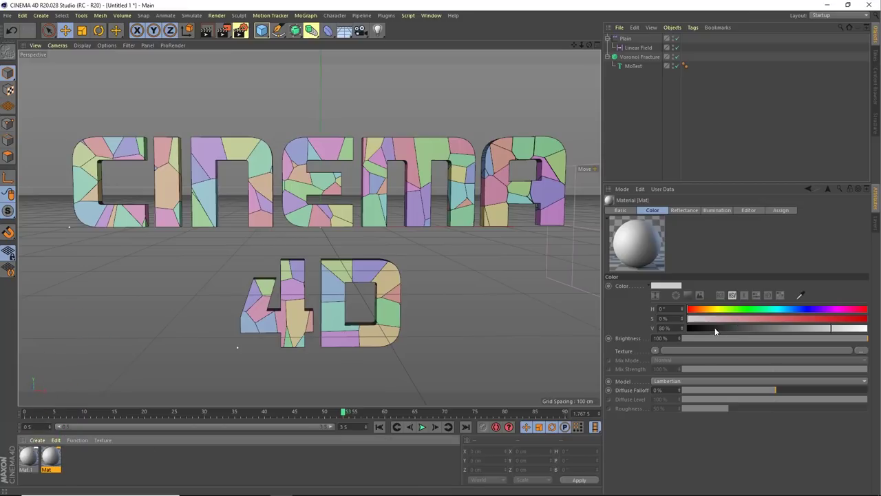
drag(715, 331, 711, 331)
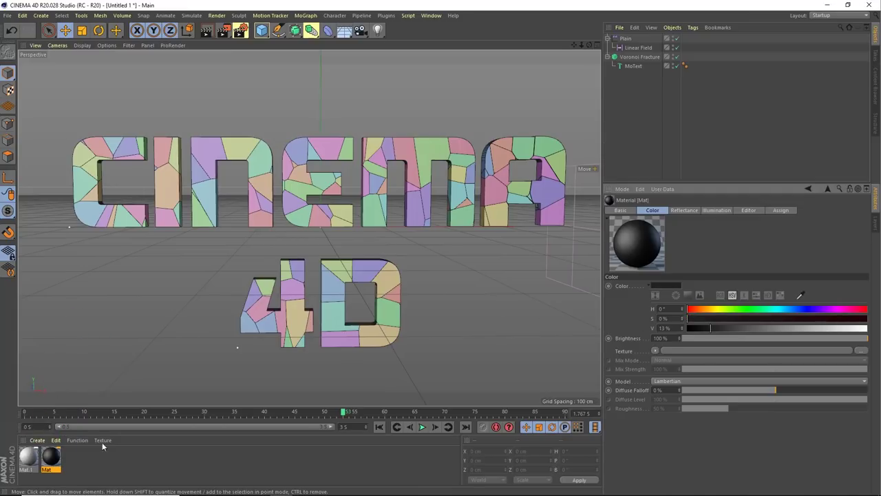
- Colour Mat.1 orange at H 31°, S 92%, V 92%
click(29, 458)
click(709, 309)
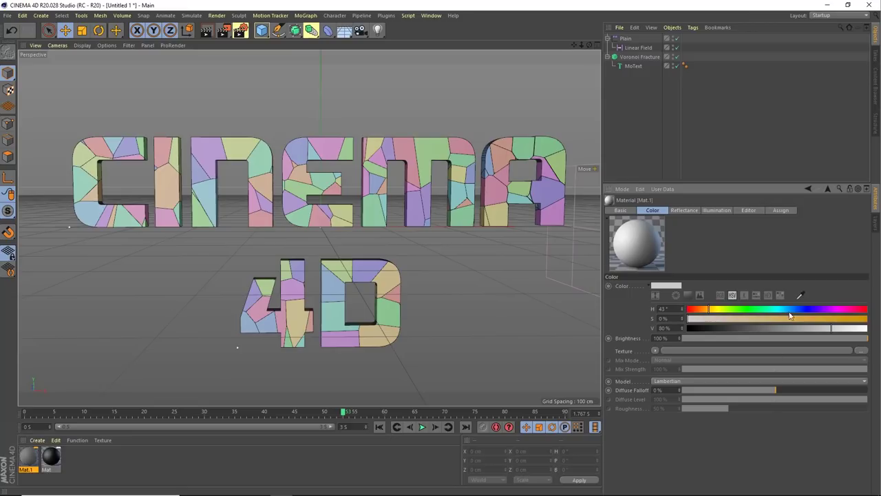
click(853, 319)
click(853, 327)
click(704, 309)
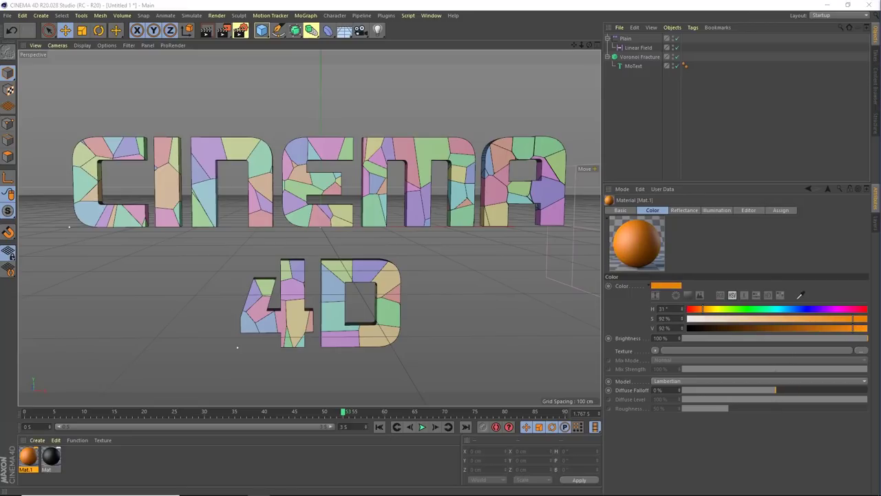
click(648, 126)
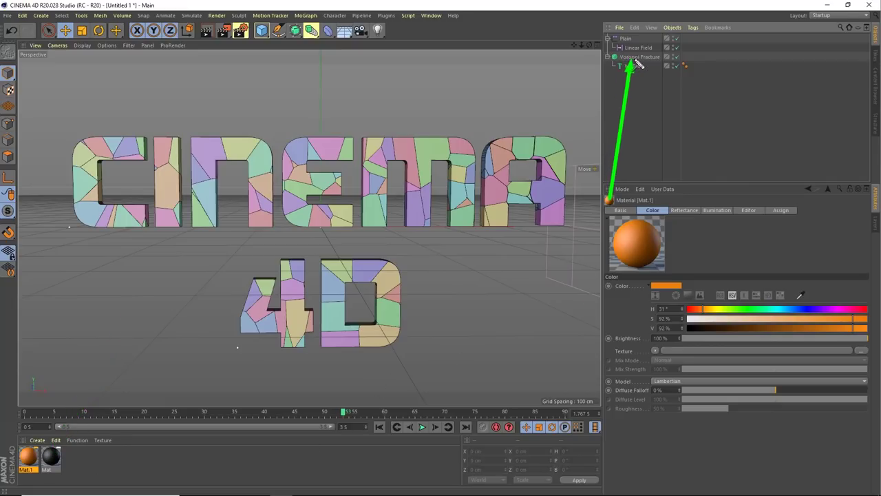
- Apply the black Mat, then the orange Mat.1, to Voronoi Fracture as texture tags
drag(51, 455, 52, 454)
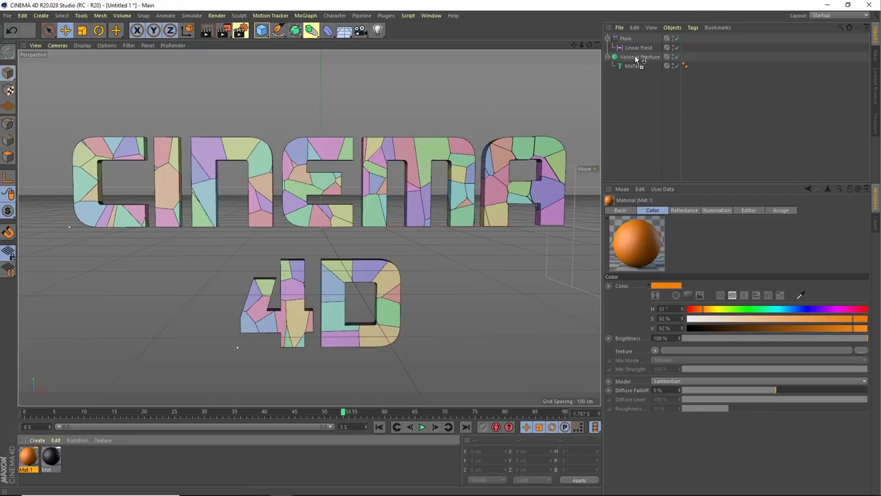
drag(204, 332, 638, 59)
click(29, 458)
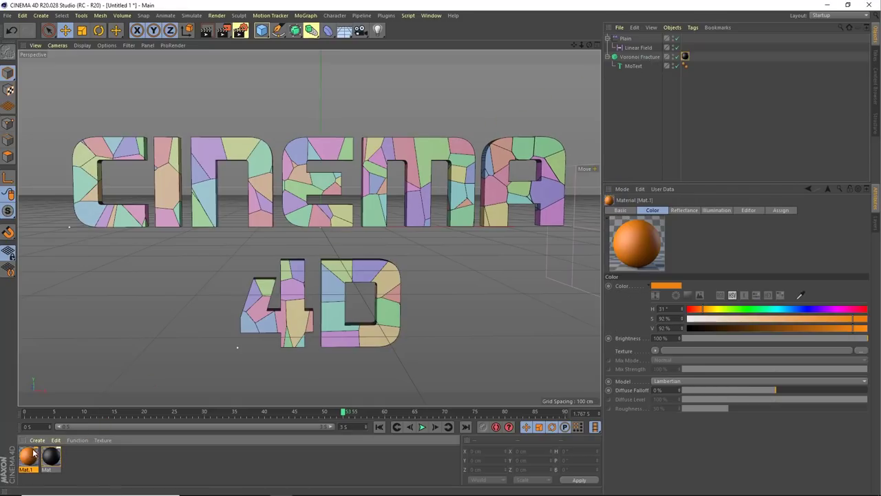
click(45, 469)
drag(34, 462, 632, 59)
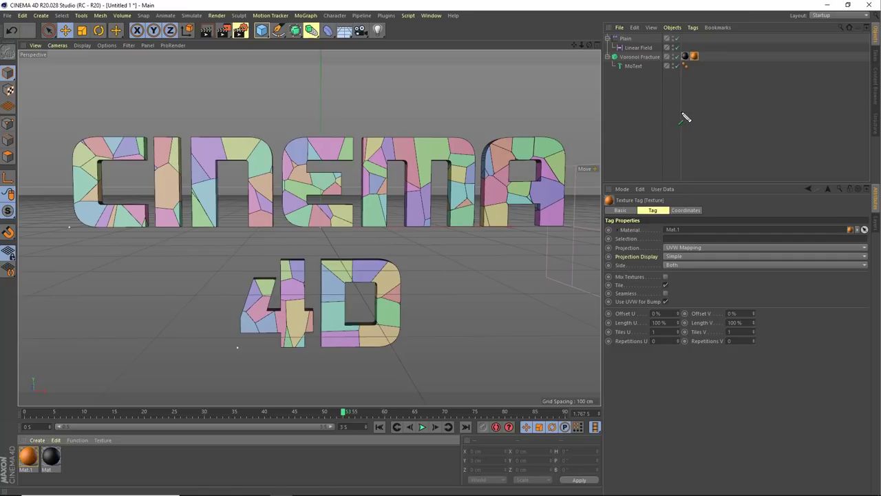
mouse_move(681, 128)
mouse_down()
mouse_move(532, 170)
mouse_move(432, 148)
mouse_move(481, 153)
mouse_move(456, 160)
mouse_move(561, 115)
mouse_move(478, 154)
mouse_move(442, 152)
mouse_move(446, 163)
mouse_move(456, 138)
mouse_move(575, 103)
mouse_move(615, 60)
mouse_up()
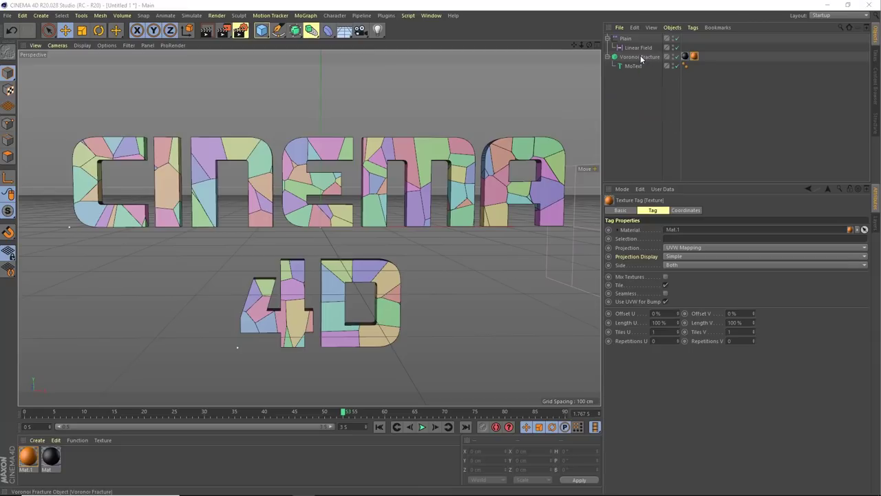
- Turn off Colorize Fragments on Voronoi Fracture so the text shows its orange material
click(639, 56)
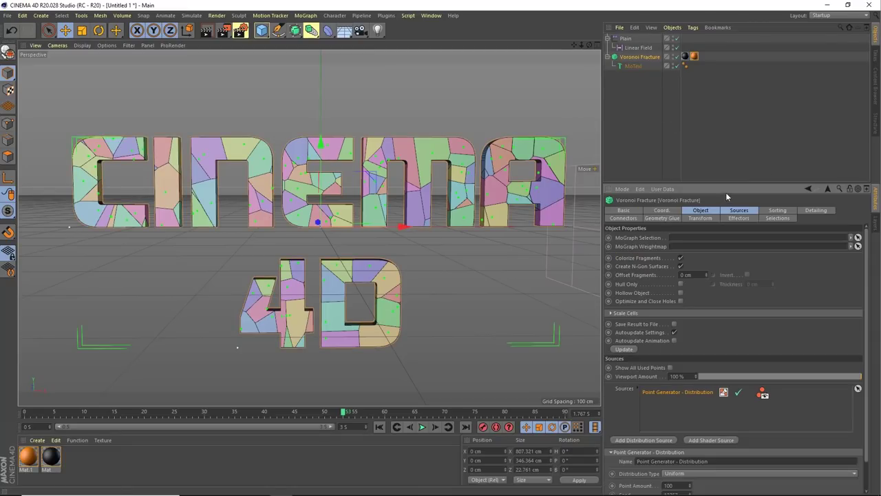
click(700, 210)
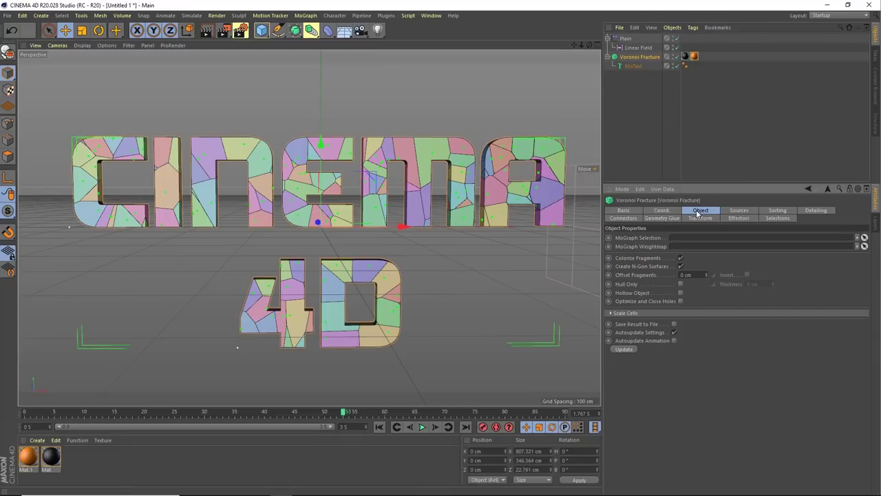
click(680, 258)
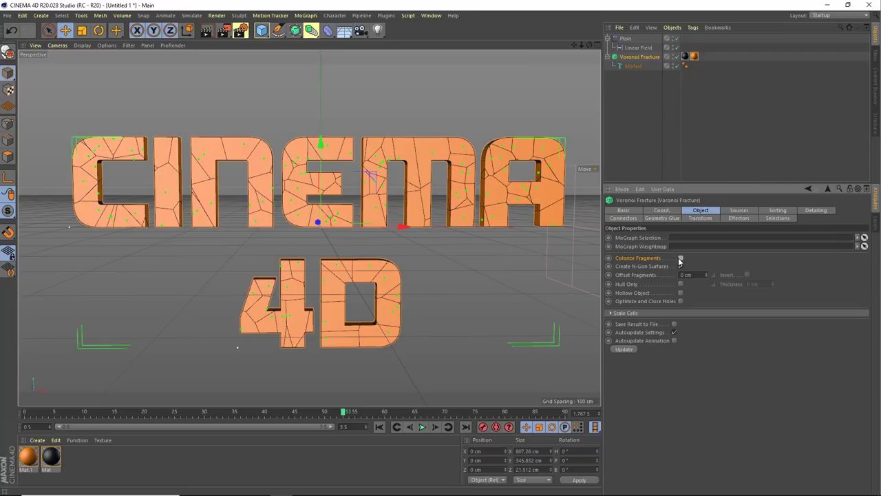
click(644, 128)
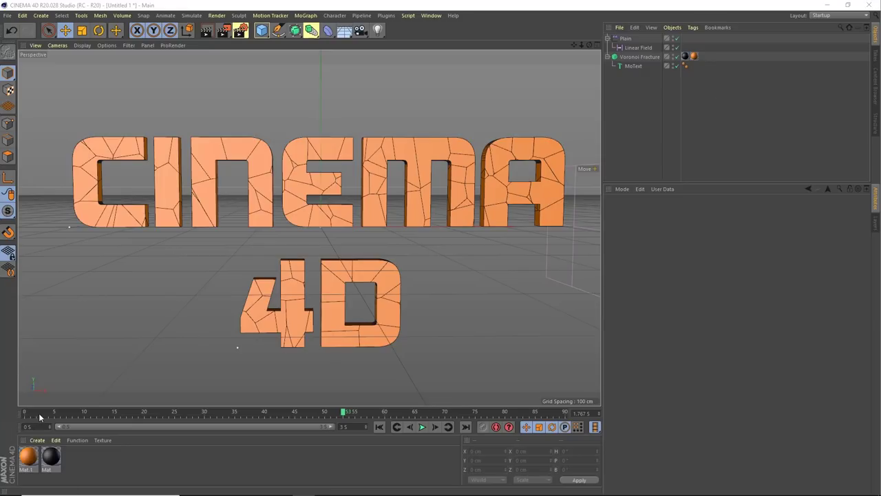
- Scrub to watch the pieces break apart, then show Voronoi Fracture's Selections options
mouse_move(35, 415)
mouse_down()
mouse_move(9, 414)
mouse_move(199, 414)
mouse_up()
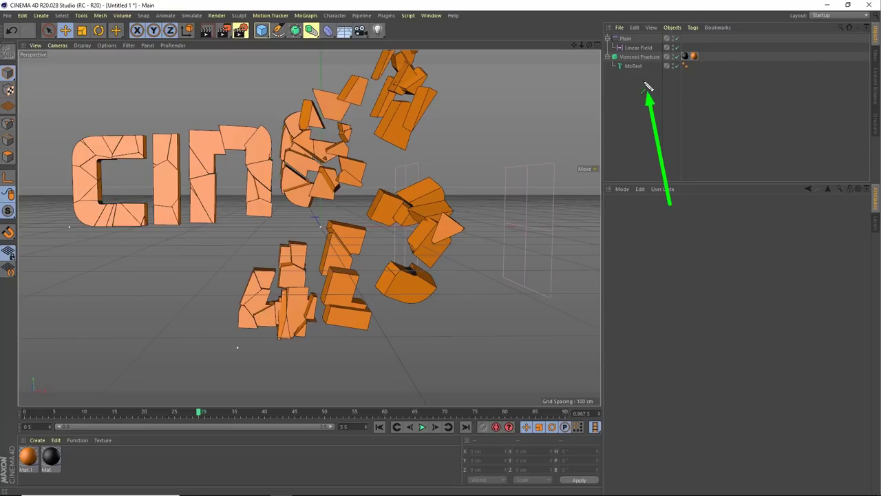
click(630, 58)
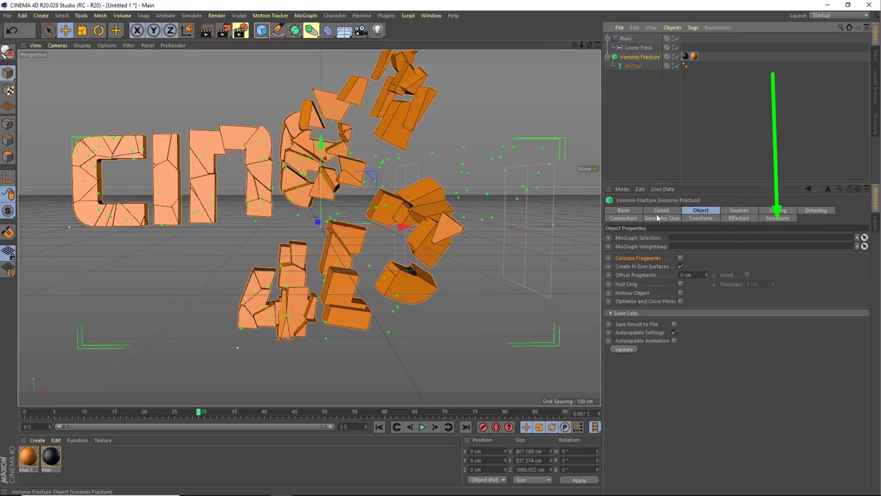
click(774, 220)
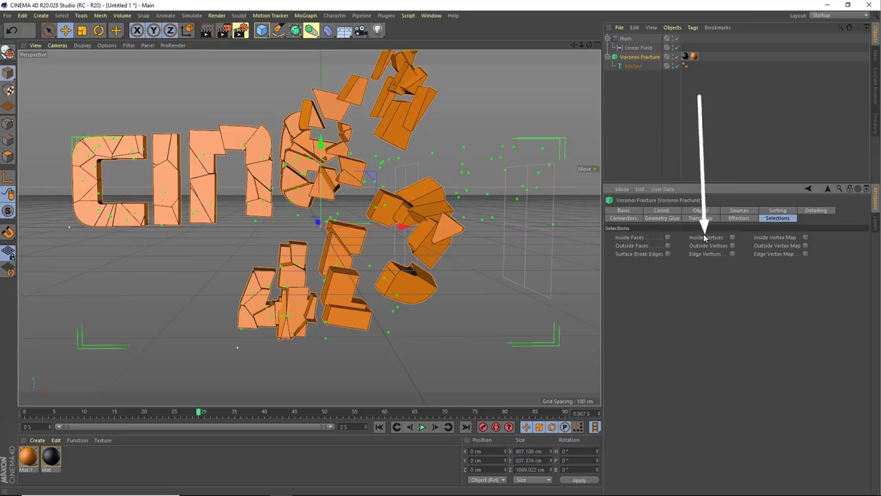
- Enable Inside Faces in Voronoi Fracture's Selections settings
click(668, 238)
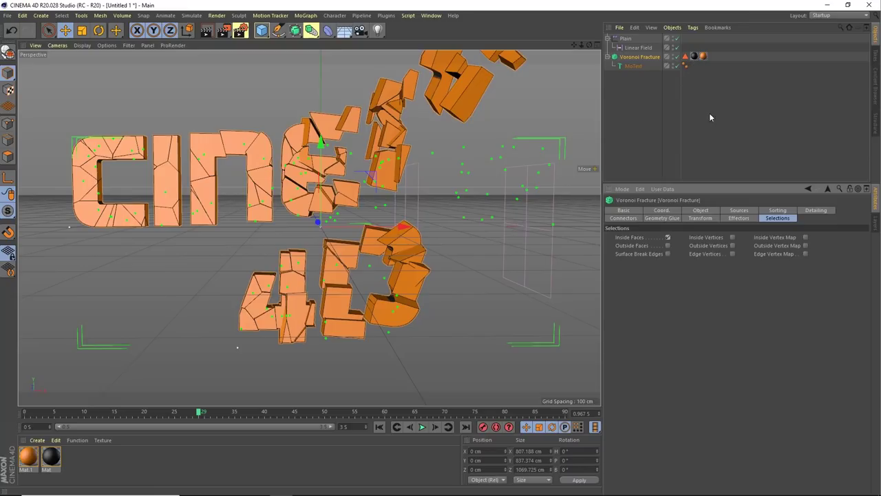
- Inspect the orange Mat.1 texture tag and the Inside Faces selection tag, ending on the texture tag
click(703, 56)
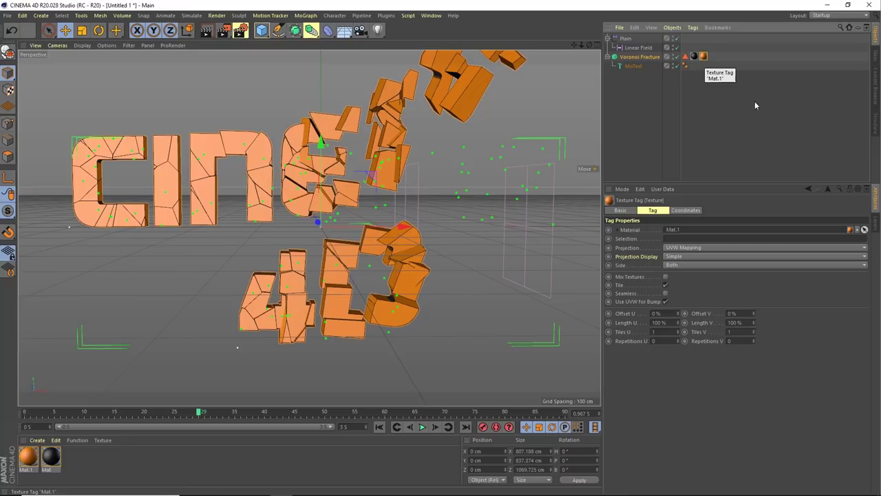
click(685, 57)
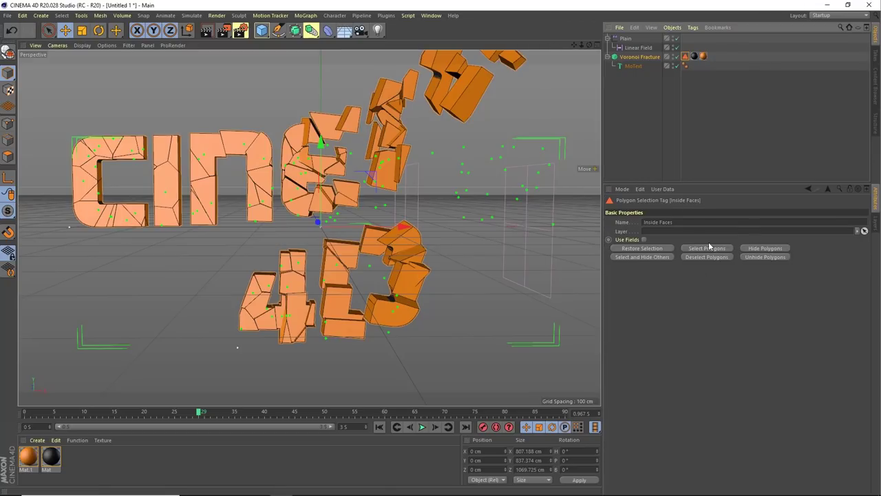
click(703, 56)
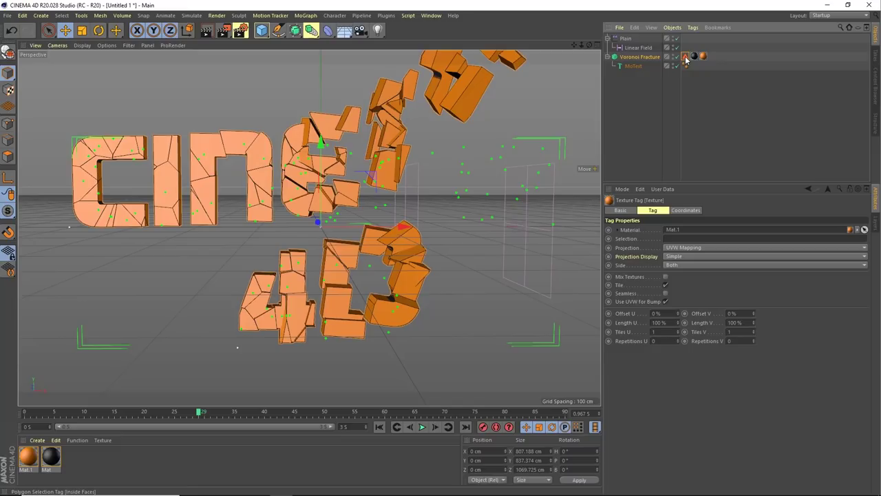
- Put the Inside Faces selection tag into Mat.1's Selection field so orange covers only inner faces
drag(686, 59, 687, 74)
drag(688, 168, 674, 238)
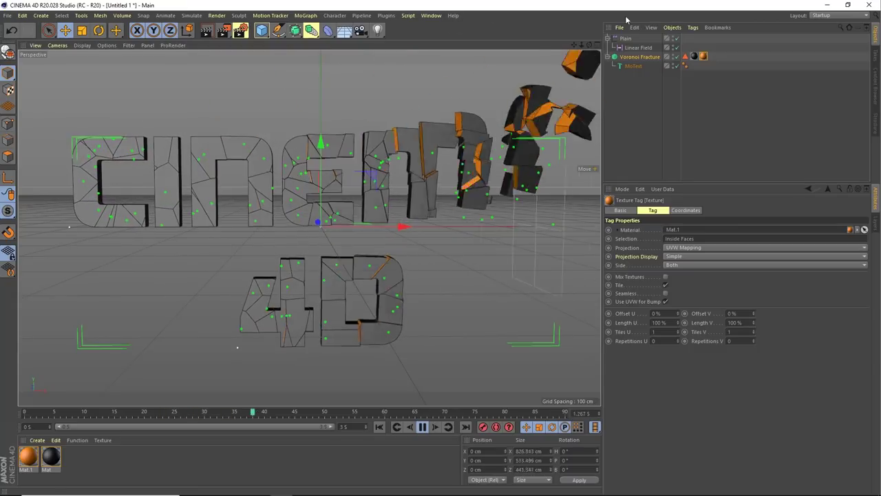
click(641, 102)
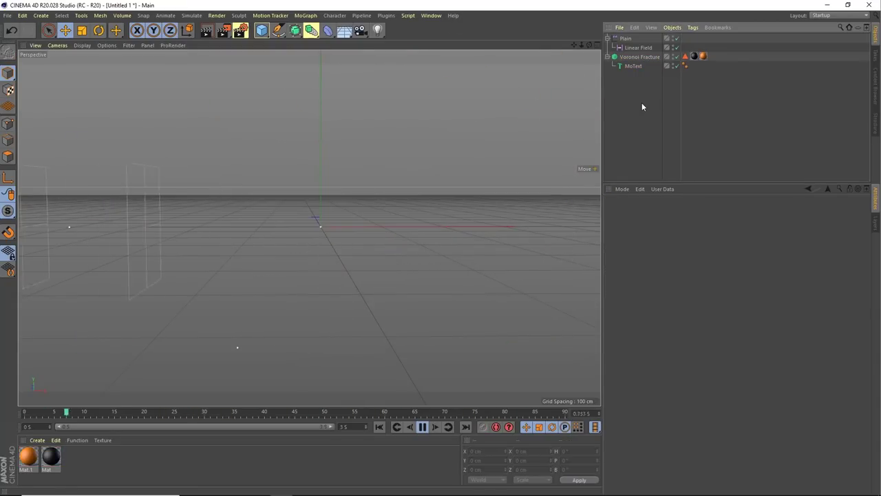